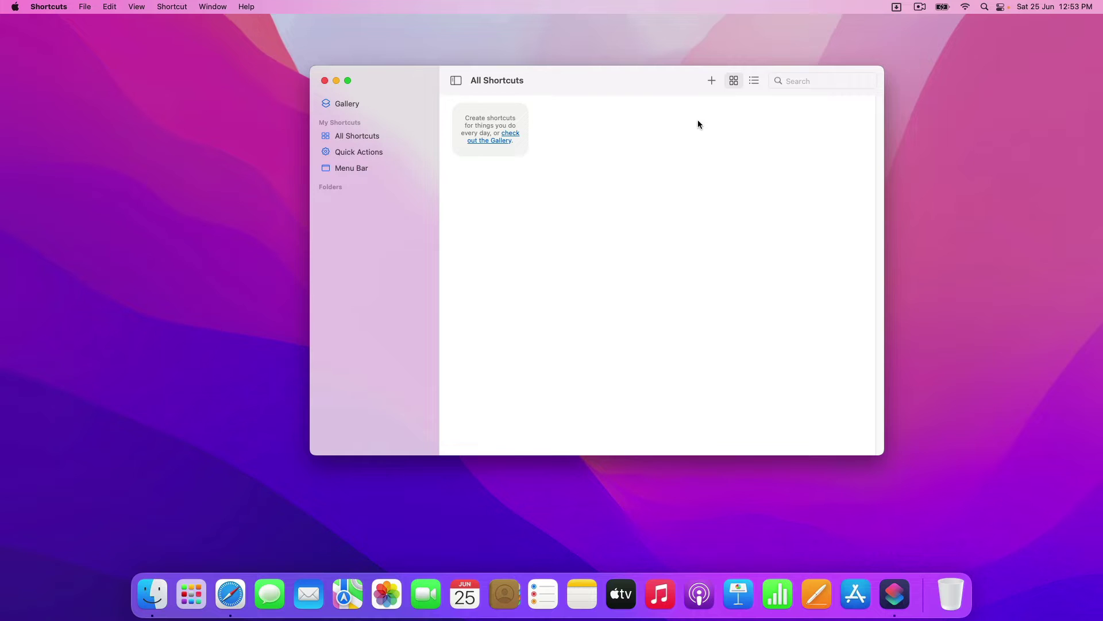
Create a new shortcut and view the available actions in the Dropzone grid.
{"action": "left_click", "coordinate": [711, 80]}
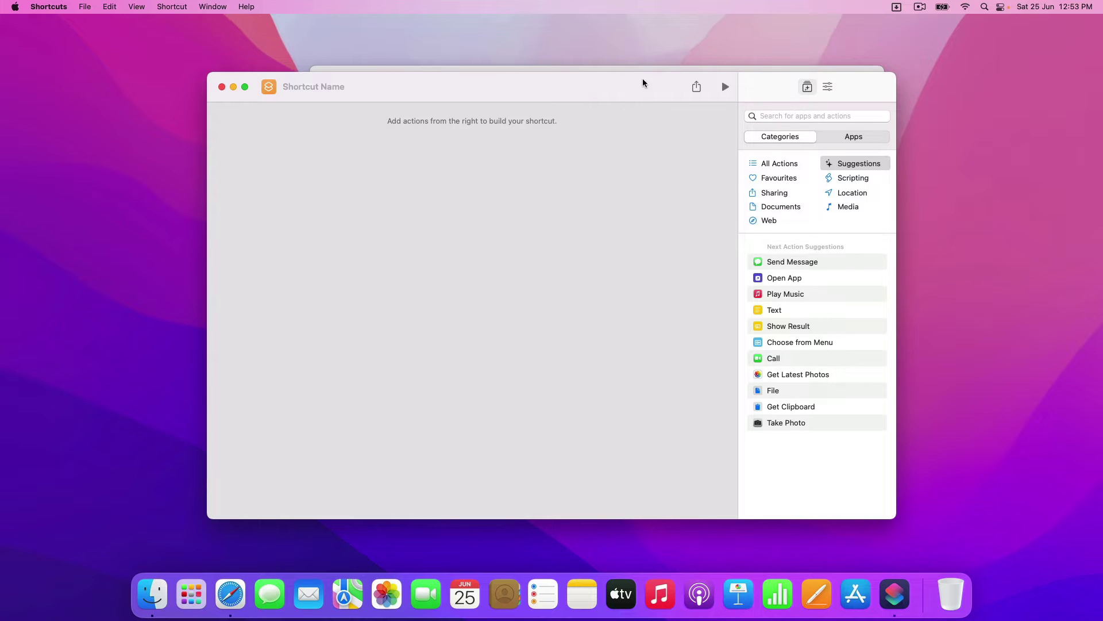
{"action": "left_click", "coordinate": [896, 7]}
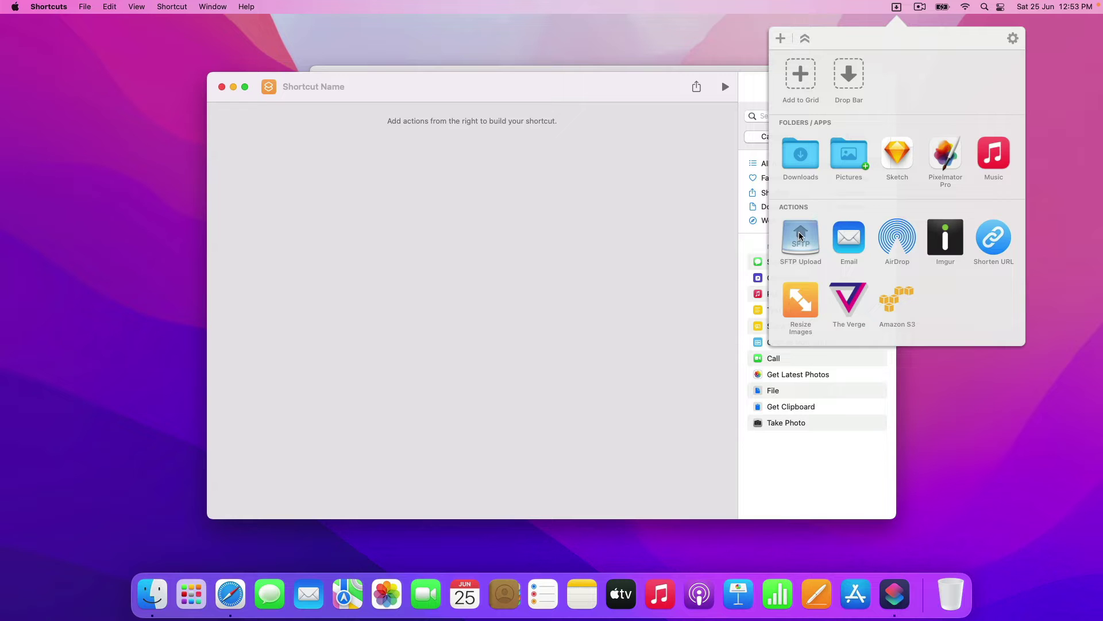
{"action": "left_click", "coordinate": [897, 6]}
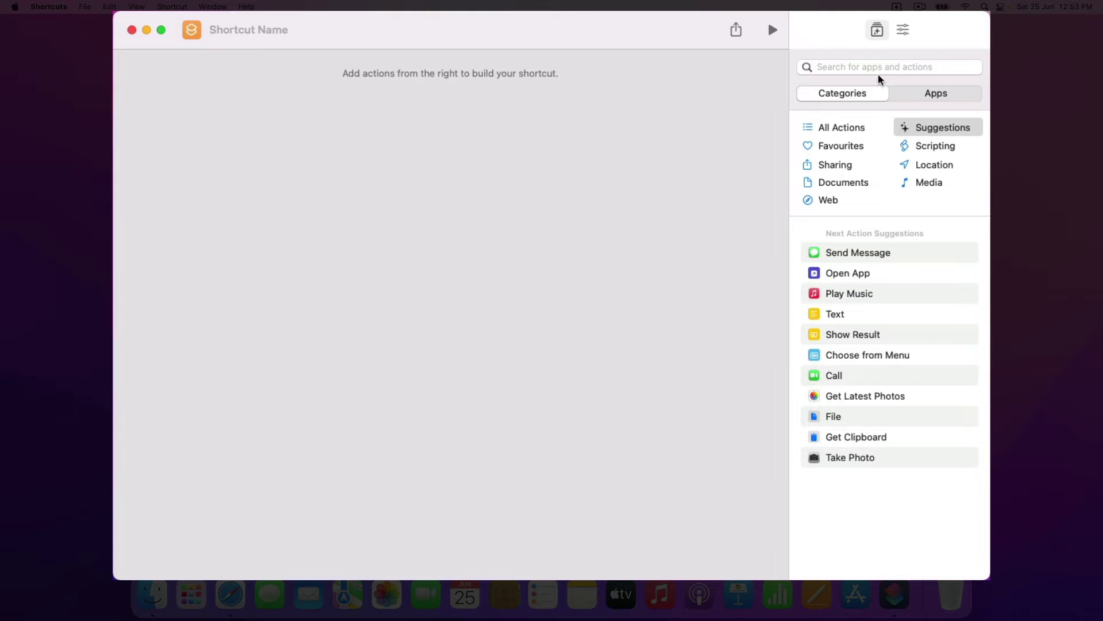
Find the Take Screenshot action and add it to the new shortcut.
{"action": "left_click", "coordinate": [813, 117]}
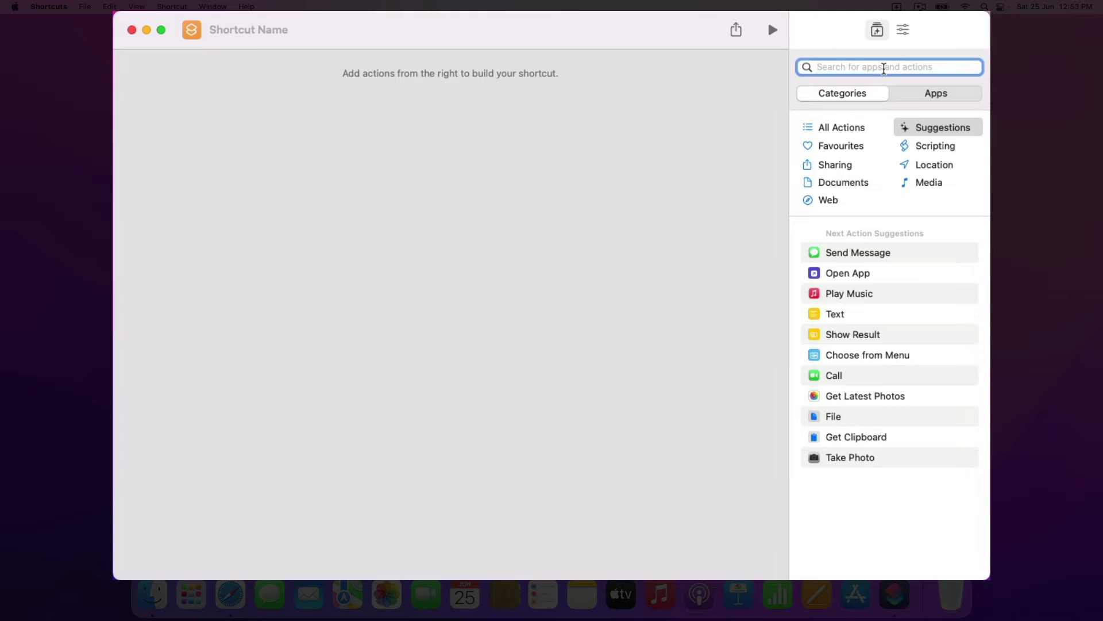
{"action": "type", "text": "take"}
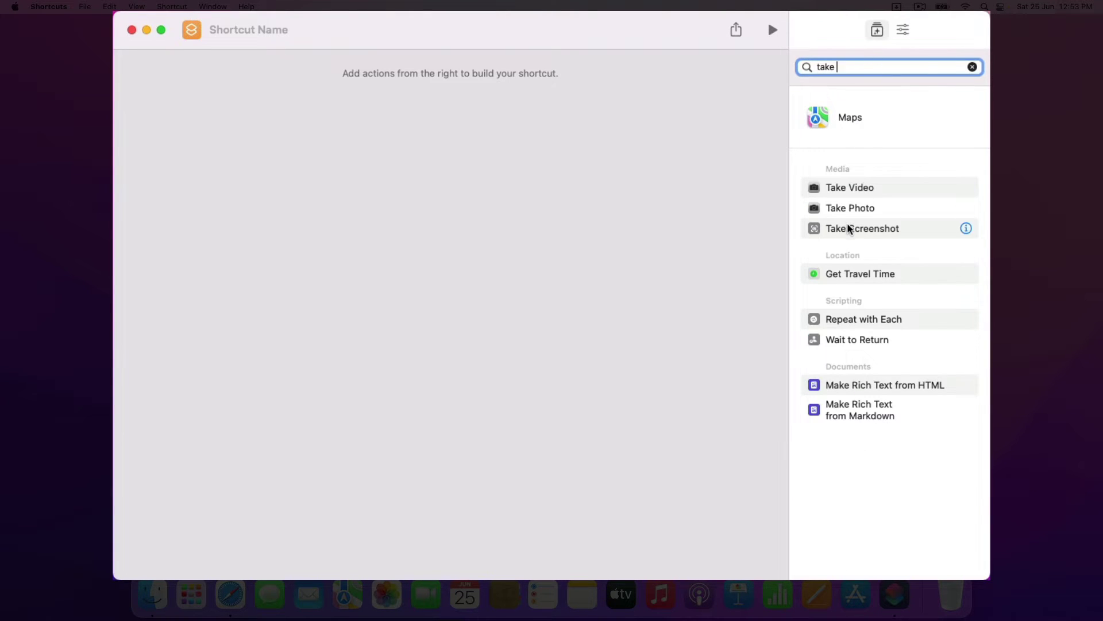
{"action": "left_click_drag", "start_coordinate": [849, 228], "coordinate": [371, 170]}
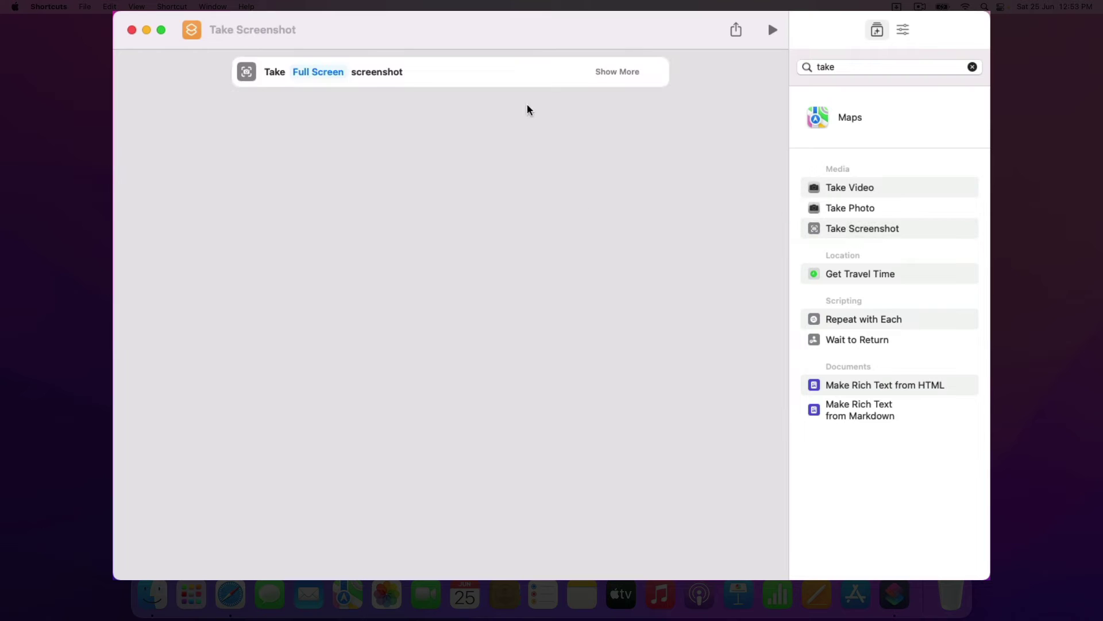
Set the Take Screenshot action to Interactive mode with a Custom selection.
{"action": "left_click", "coordinate": [325, 72]}
{"action": "left_click", "coordinate": [338, 88]}
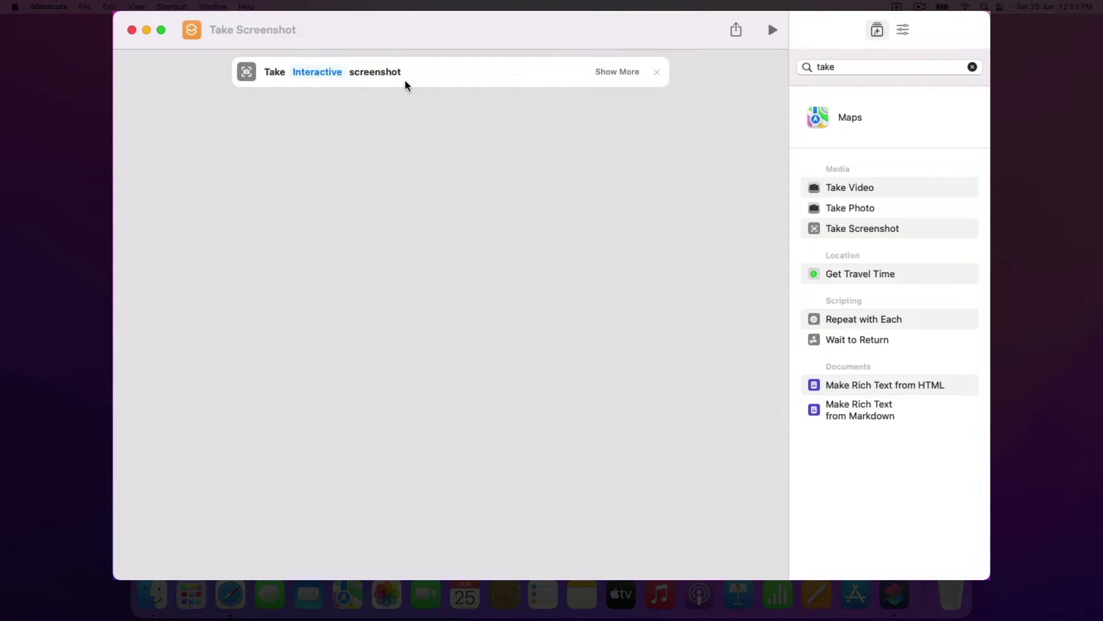
{"action": "left_click", "coordinate": [601, 72]}
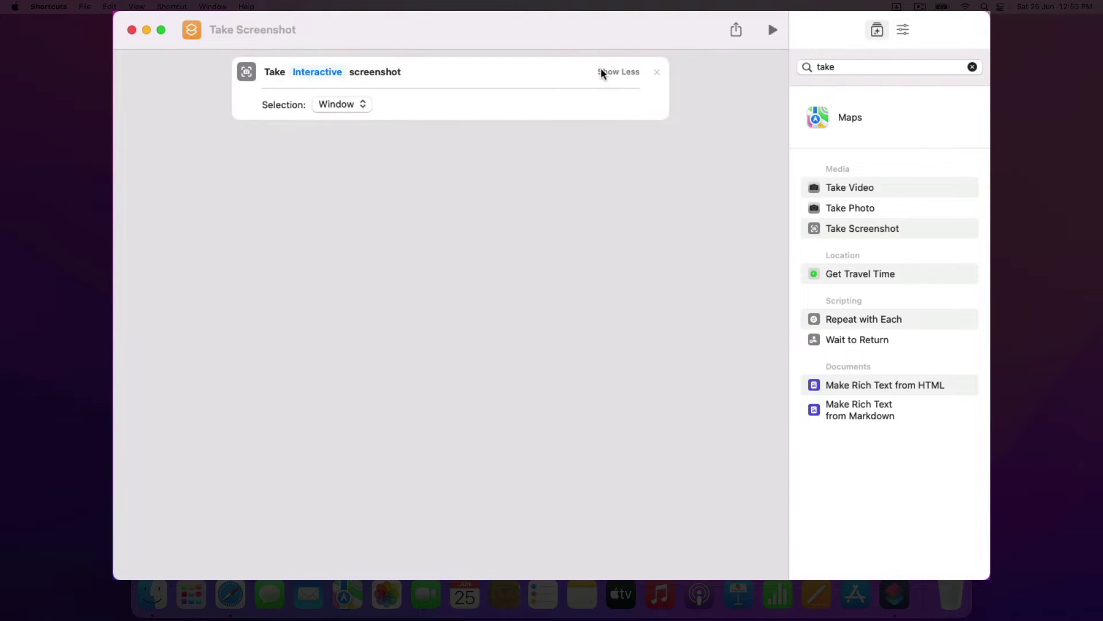
{"action": "left_click", "coordinate": [345, 105]}
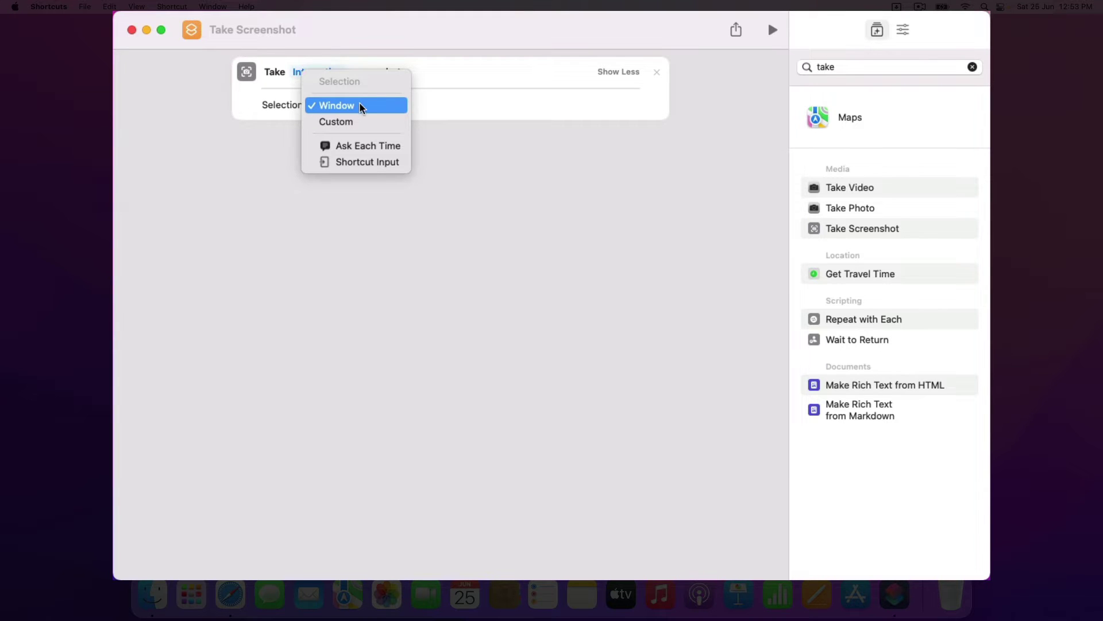
{"action": "left_click", "coordinate": [361, 119]}
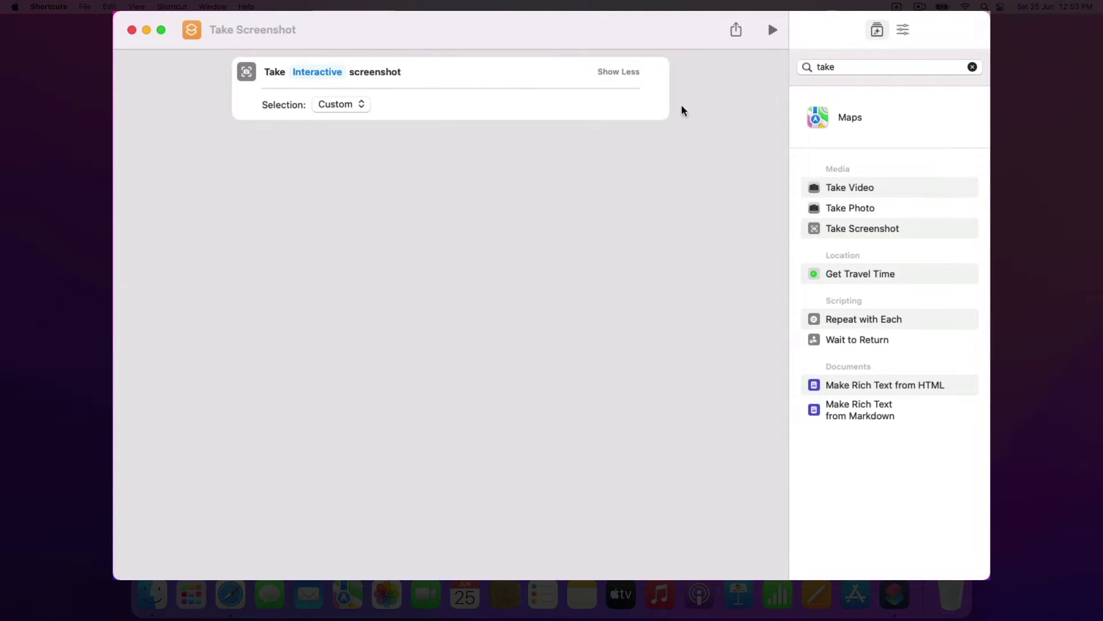
Find the Save File action and add it below the Take Screenshot action.
{"action": "left_click", "coordinate": [853, 64]}
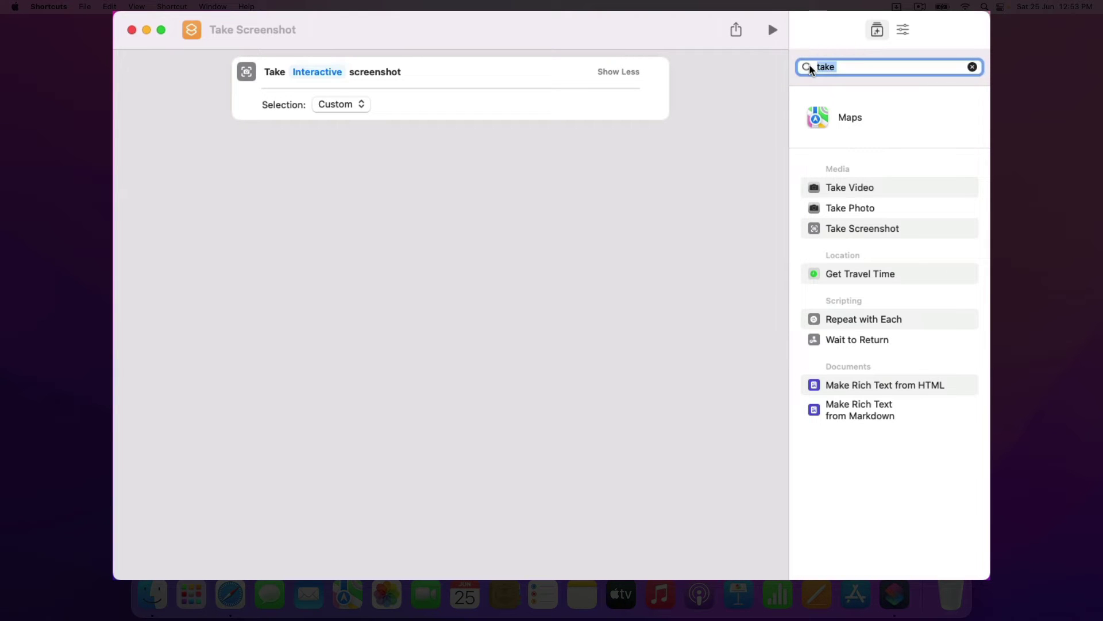
{"action": "type", "text": "save "}
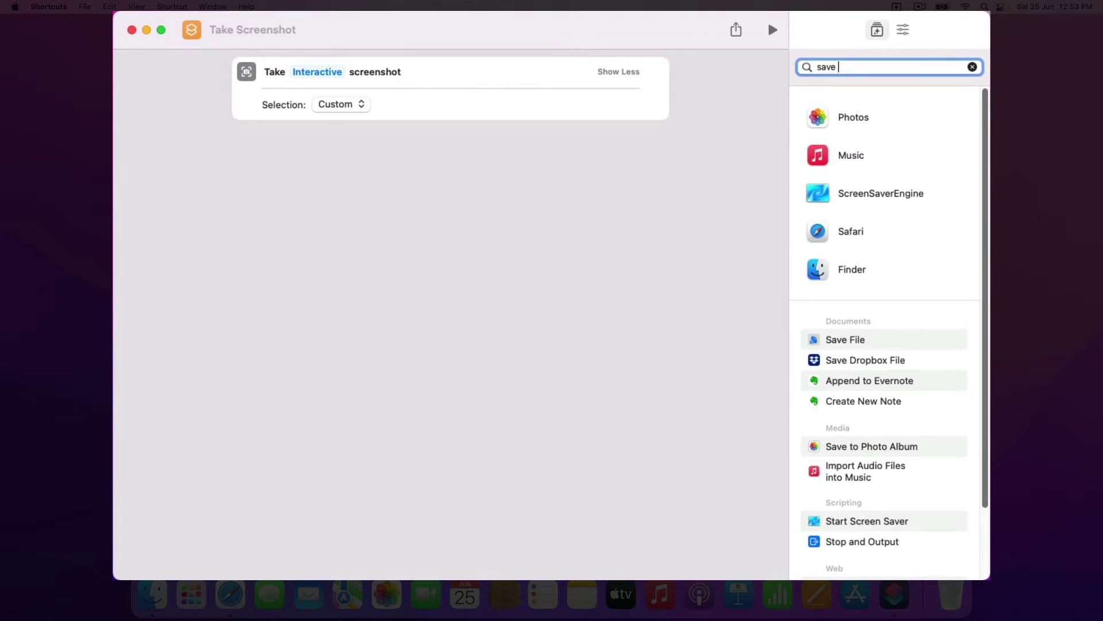
{"action": "type", "text": "fil"}
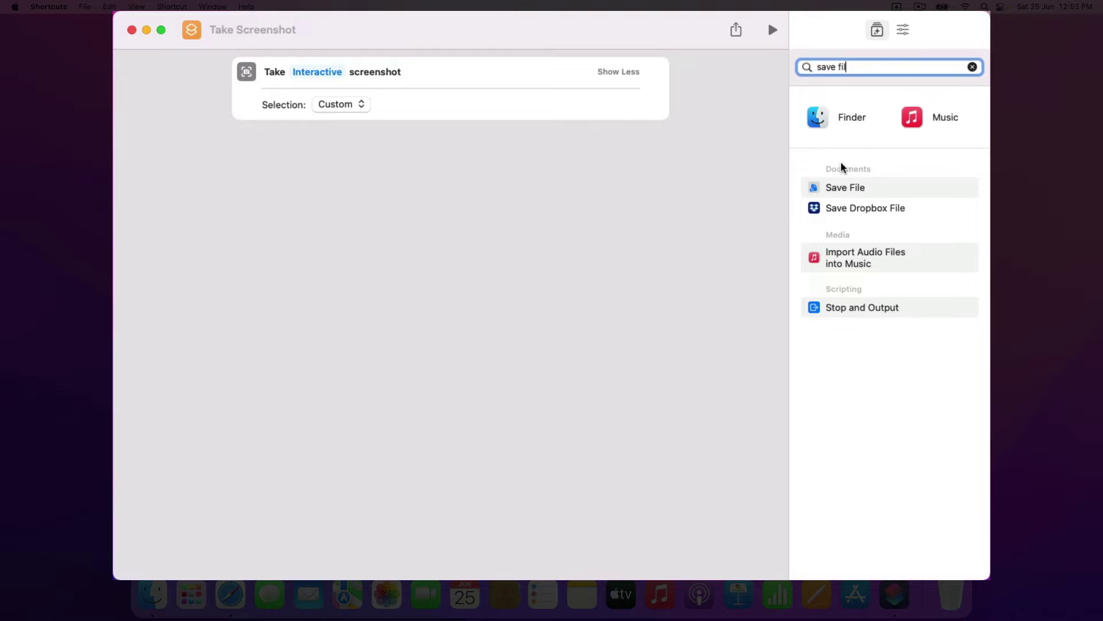
{"action": "left_click_drag", "start_coordinate": [847, 191], "coordinate": [344, 167]}
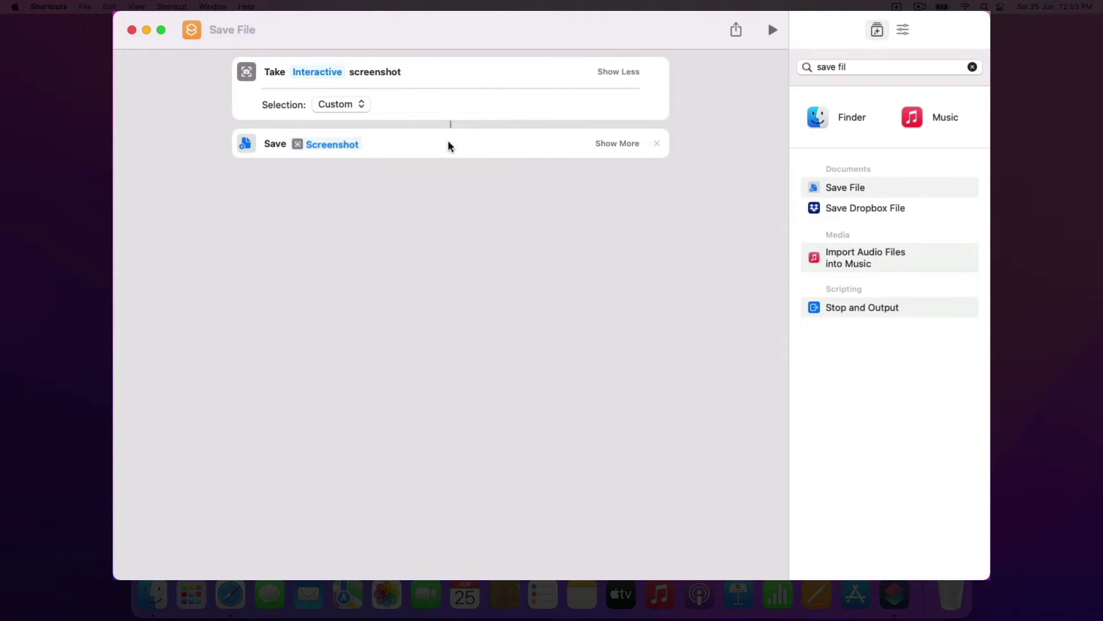
Turn off Ask Where To Save for the Save File action and set its destination to the Screenshots folder.
{"action": "left_click", "coordinate": [610, 145]}
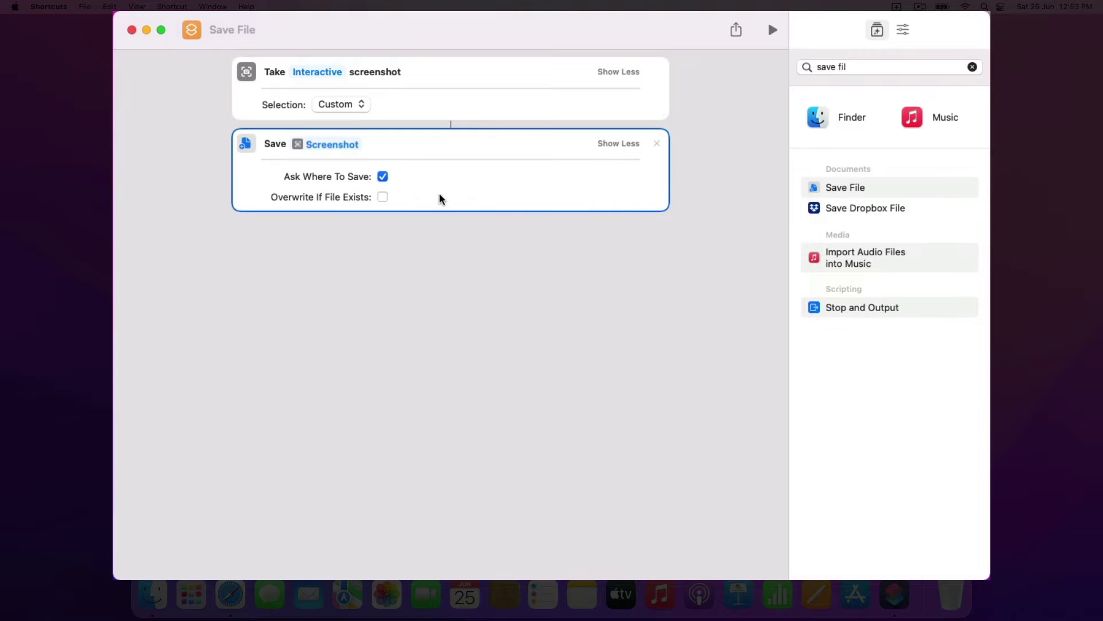
{"action": "left_click", "coordinate": [383, 177]}
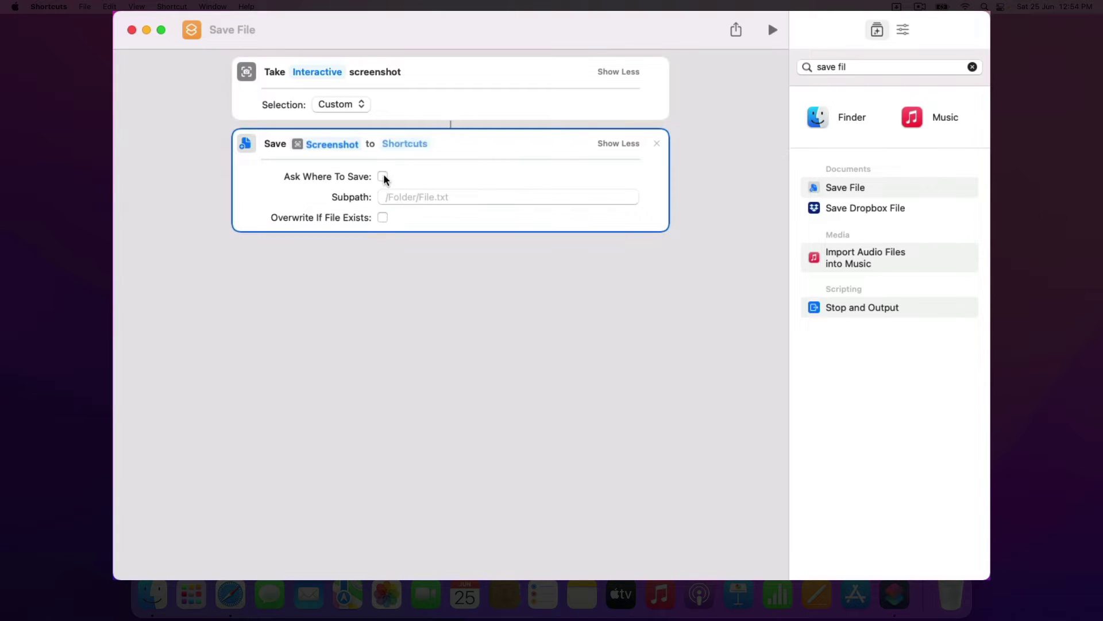
{"action": "right_click", "coordinate": [382, 177]}
{"action": "left_click", "coordinate": [400, 165]}
{"action": "left_click", "coordinate": [412, 145]}
{"action": "left_click", "coordinate": [431, 170]}
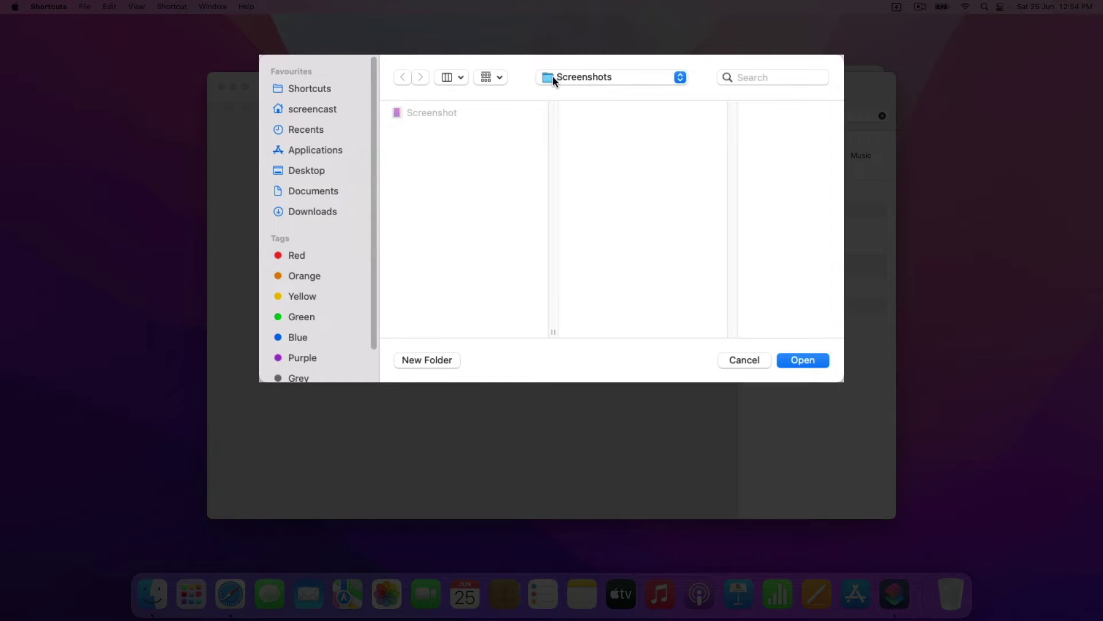
{"action": "left_click", "coordinate": [606, 77]}
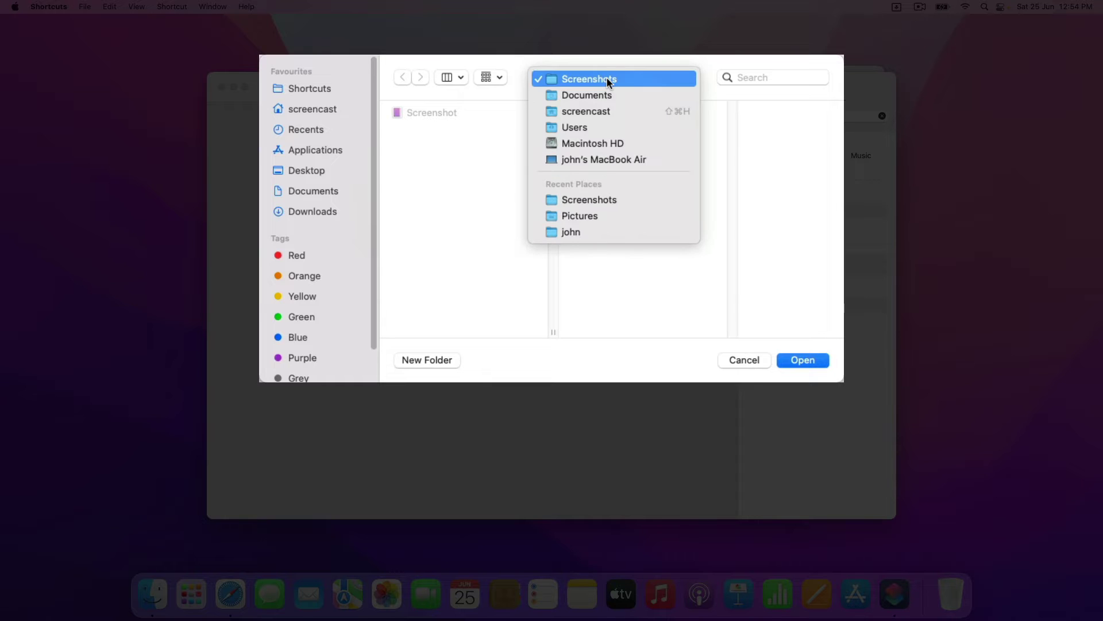
{"action": "left_click", "coordinate": [608, 80]}
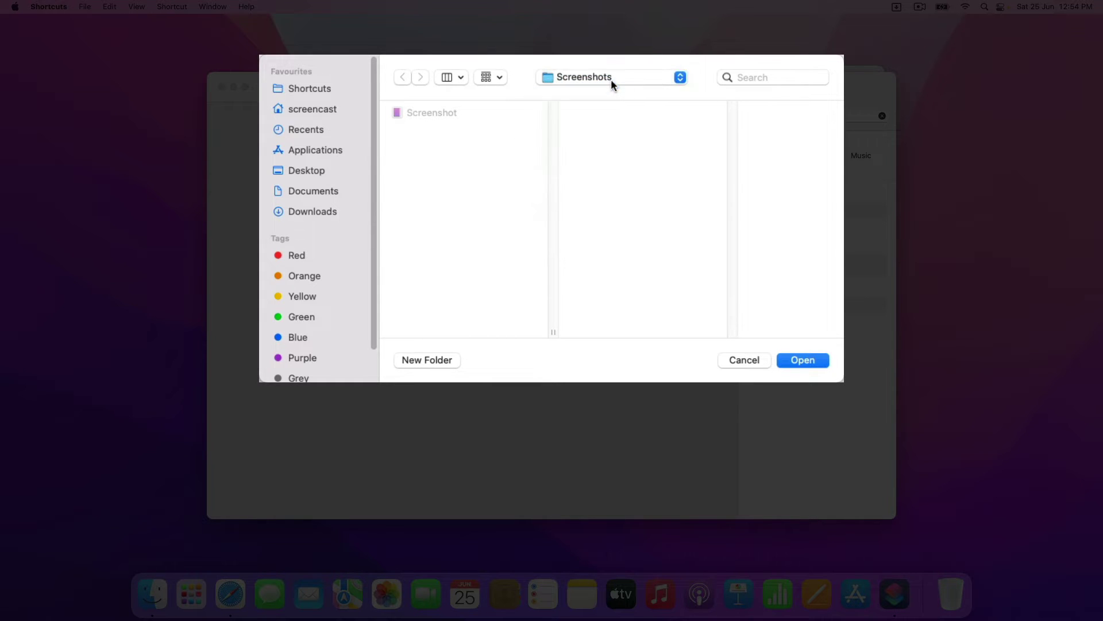
{"action": "left_click", "coordinate": [785, 364]}
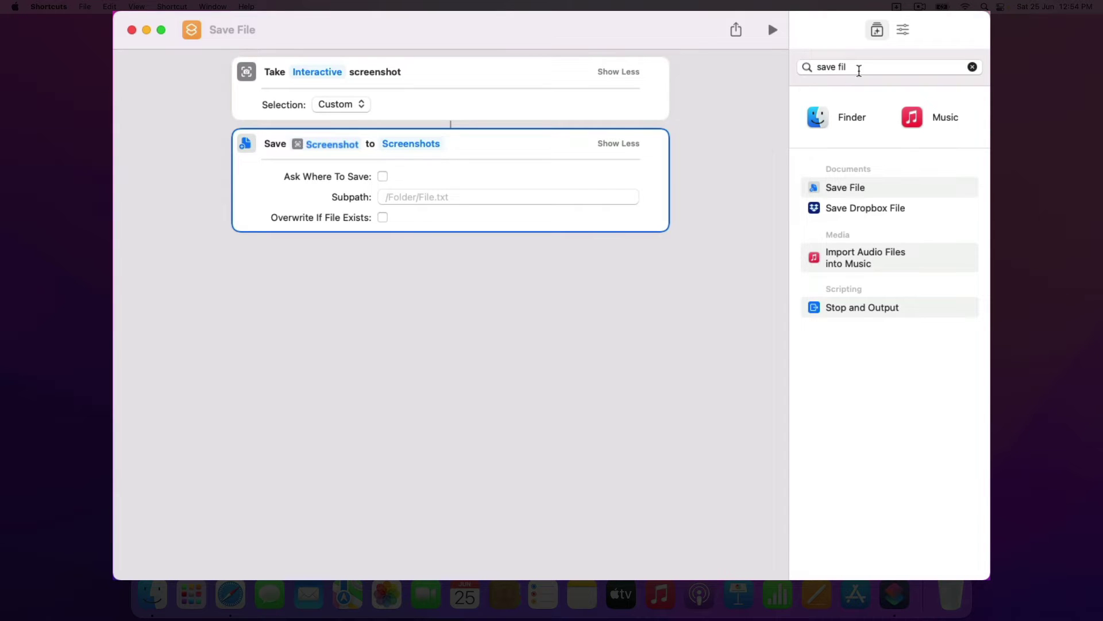
Find the Dropzone 4 actions and add Run Grid Action with Files below the Save File action.
{"action": "triple_click", "coordinate": [857, 67]}
{"action": "type", "text": "dropzon"}
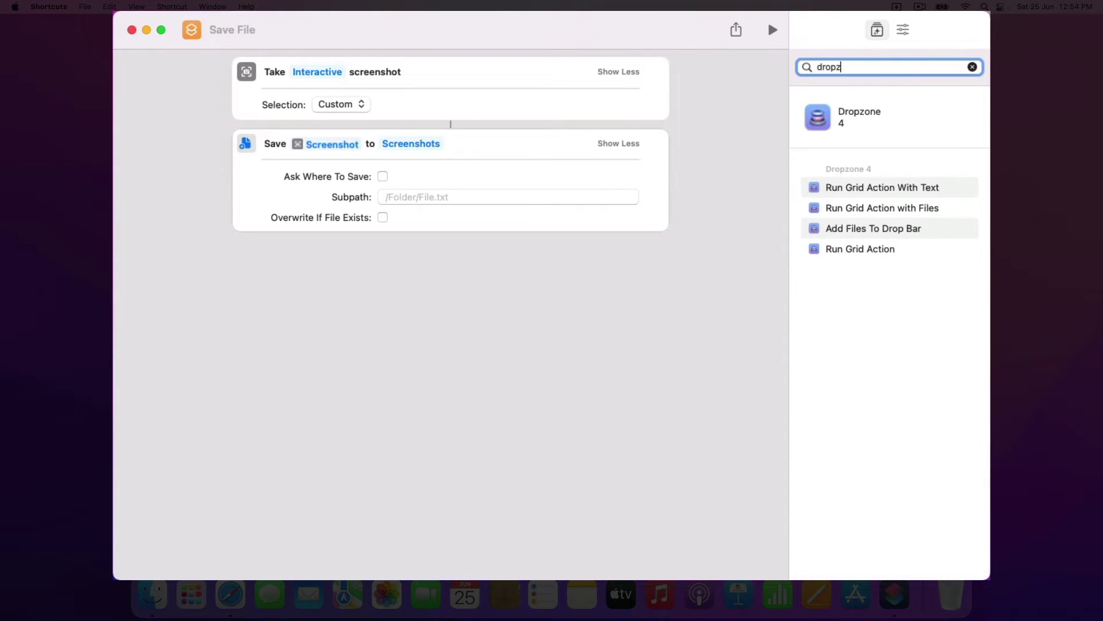
{"action": "left_click", "coordinate": [837, 118]}
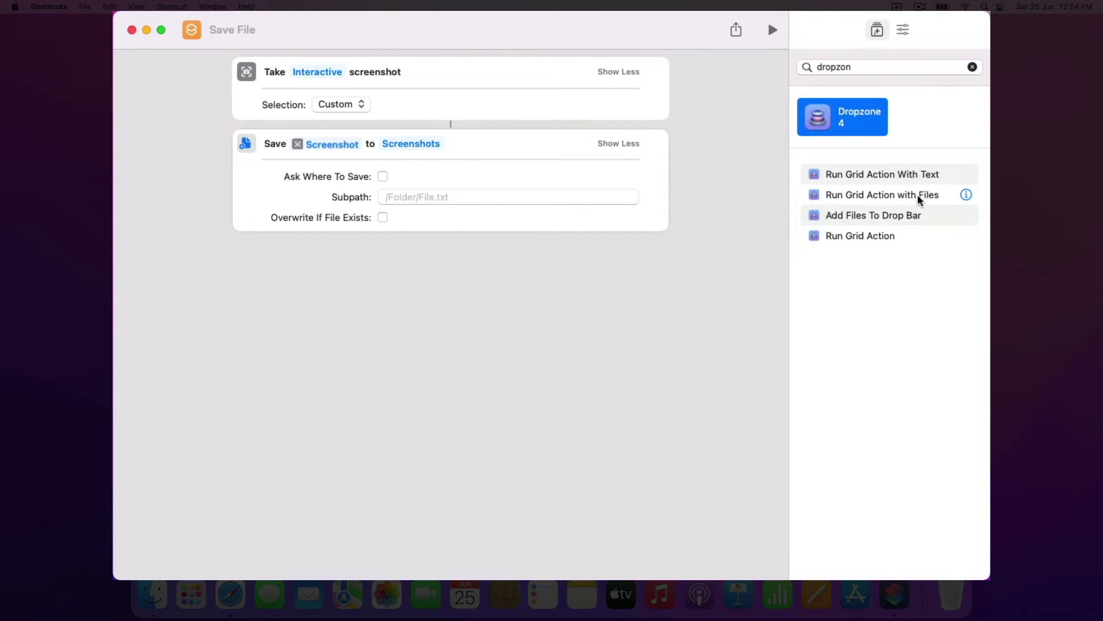
{"action": "left_click_drag", "start_coordinate": [919, 198], "coordinate": [472, 269]}
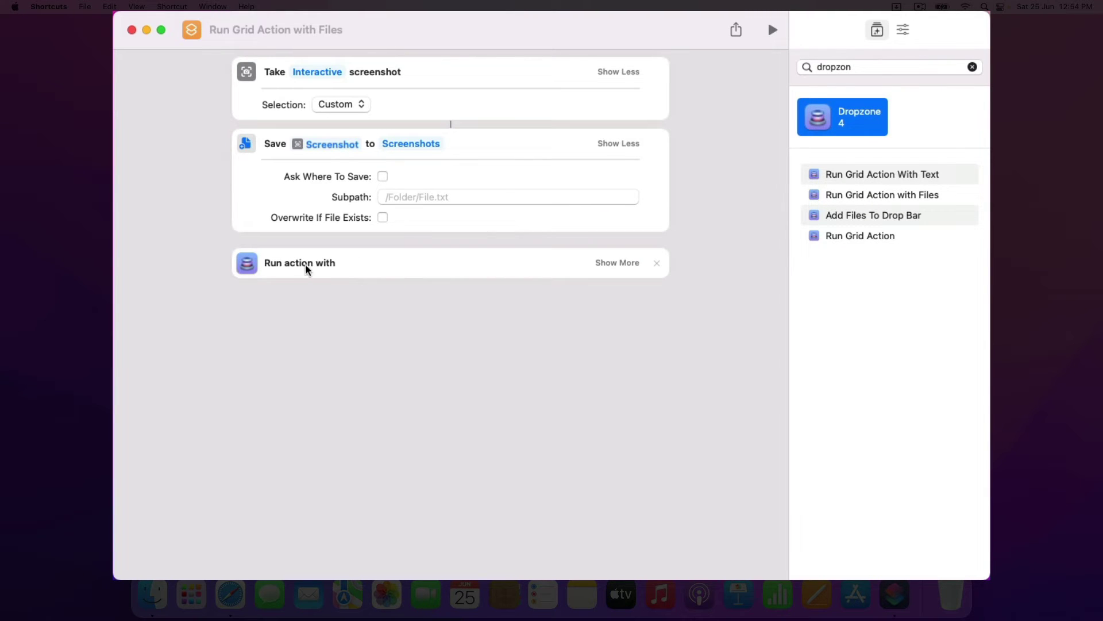
Set the Dropzone grid action to run SFTP Upload.
{"action": "left_click", "coordinate": [620, 263]}
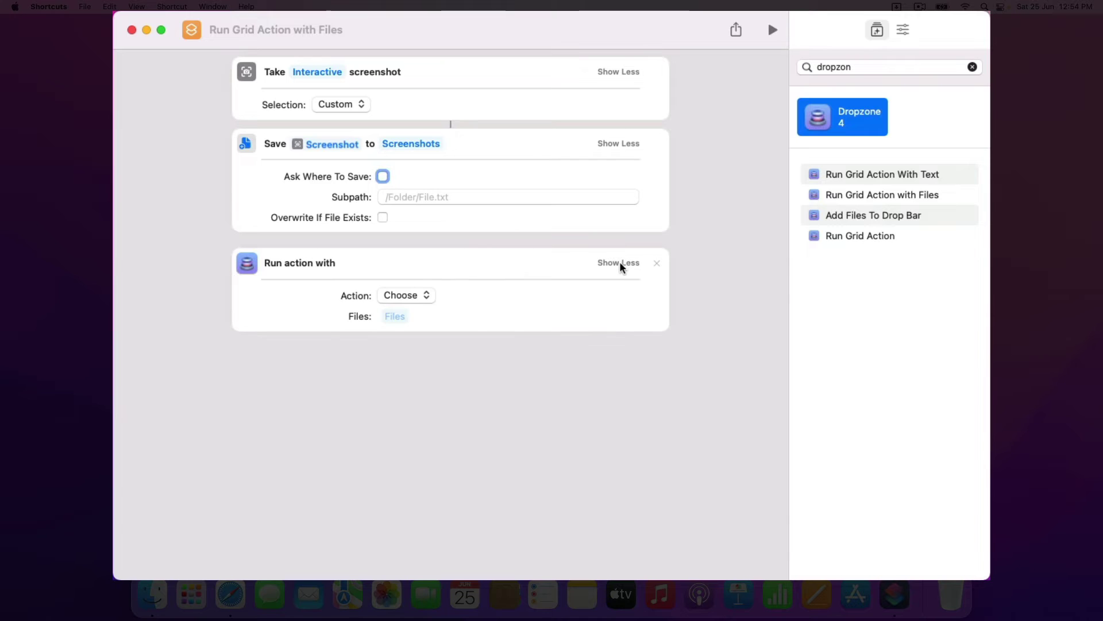
{"action": "left_click", "coordinate": [411, 297]}
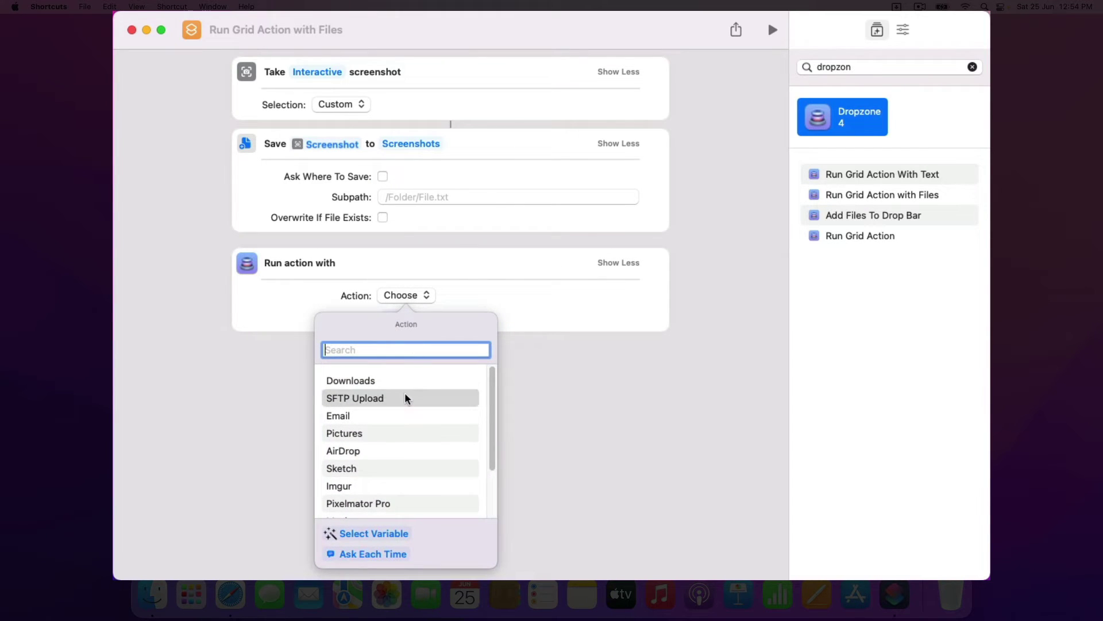
{"action": "scroll", "coordinate": [402, 421], "scroll_direction": "down", "scroll_amount": 1}
{"action": "scroll", "coordinate": [402, 421], "scroll_direction": "down", "scroll_amount": 1}
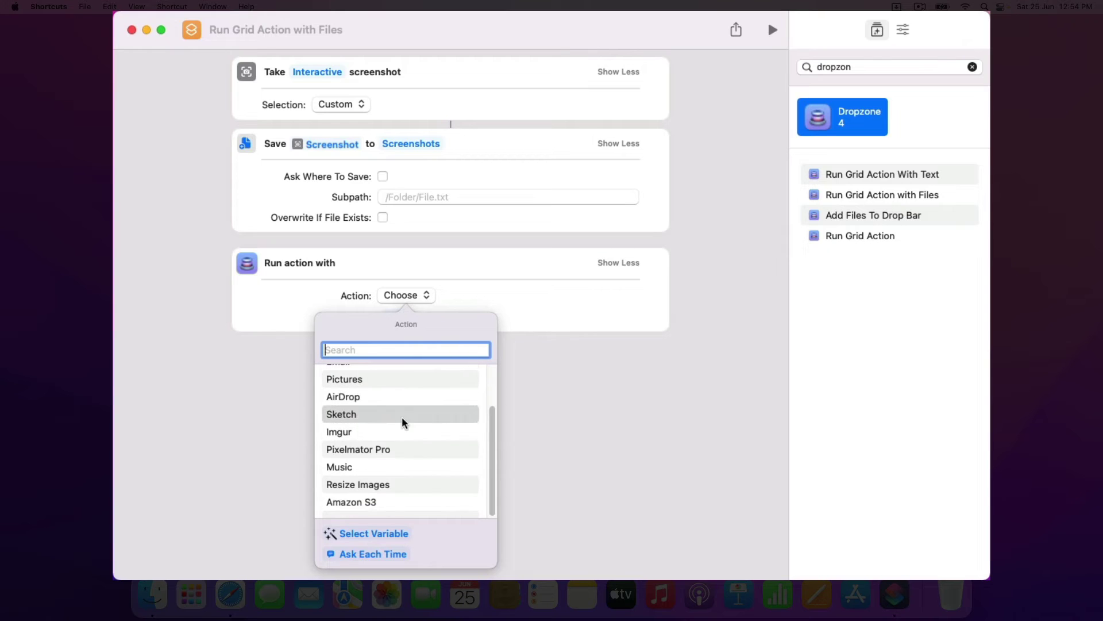
{"action": "scroll", "coordinate": [402, 420], "scroll_direction": "up", "scroll_amount": 3}
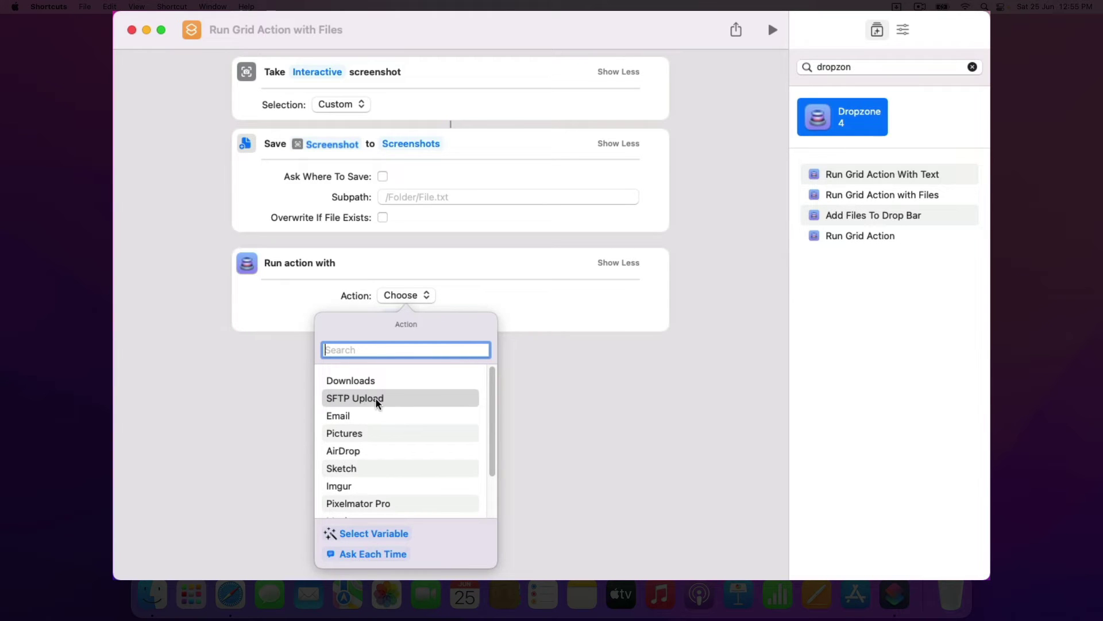
{"action": "left_click", "coordinate": [378, 402]}
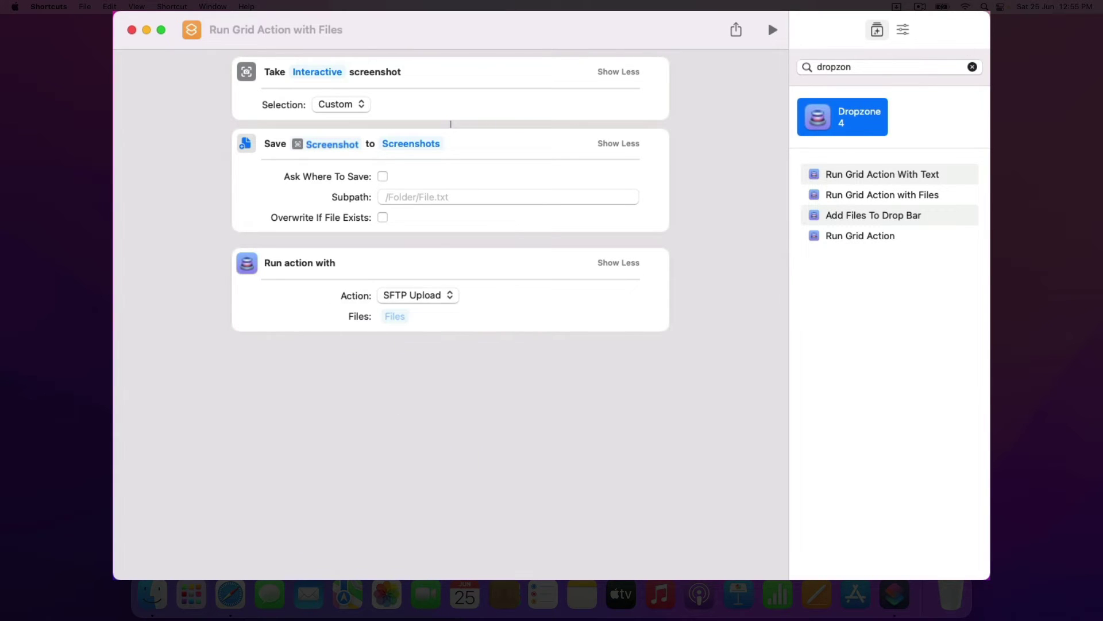
Compare the actions in the Dropzone grid with the choices offered for the shortcut's grid action.
{"action": "left_click", "coordinate": [897, 7]}
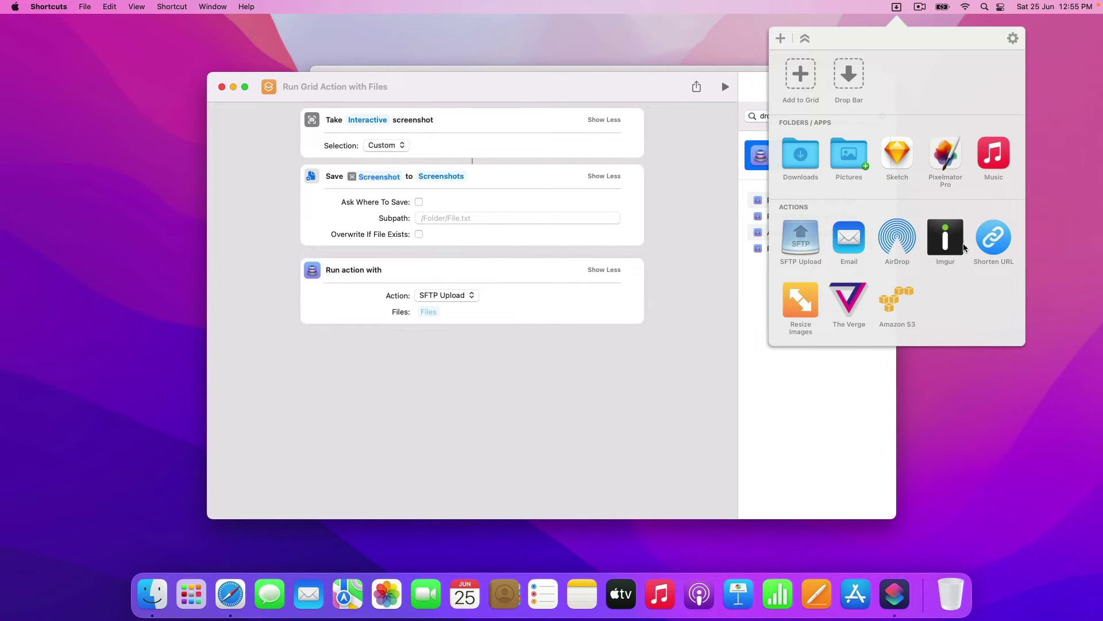
{"action": "left_click", "coordinate": [436, 296]}
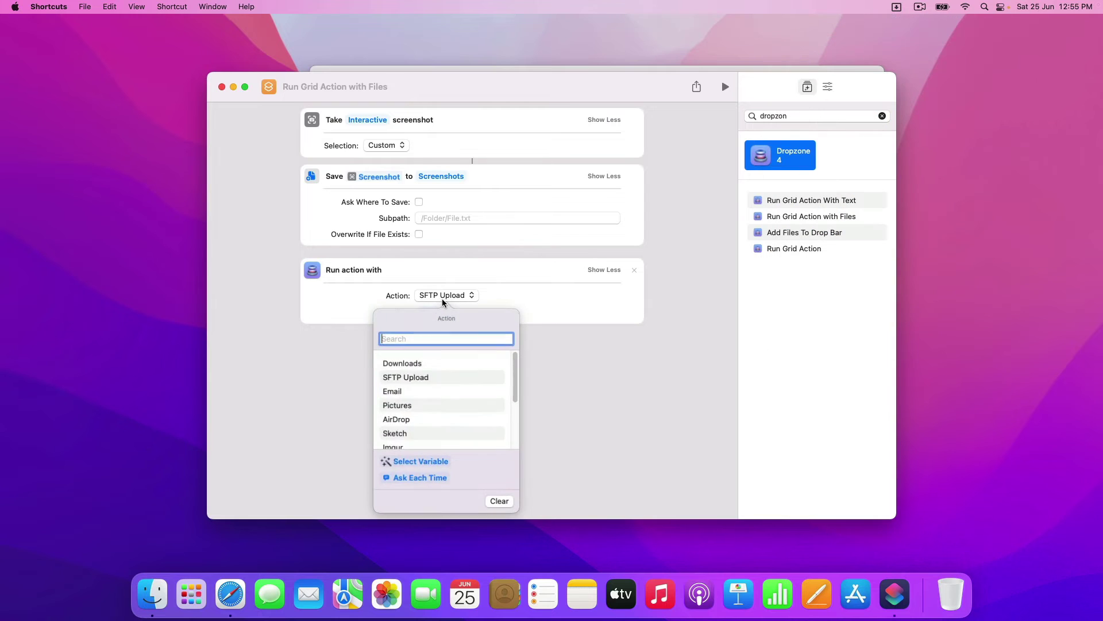
{"action": "scroll", "coordinate": [406, 410], "scroll_direction": "down", "scroll_amount": 1}
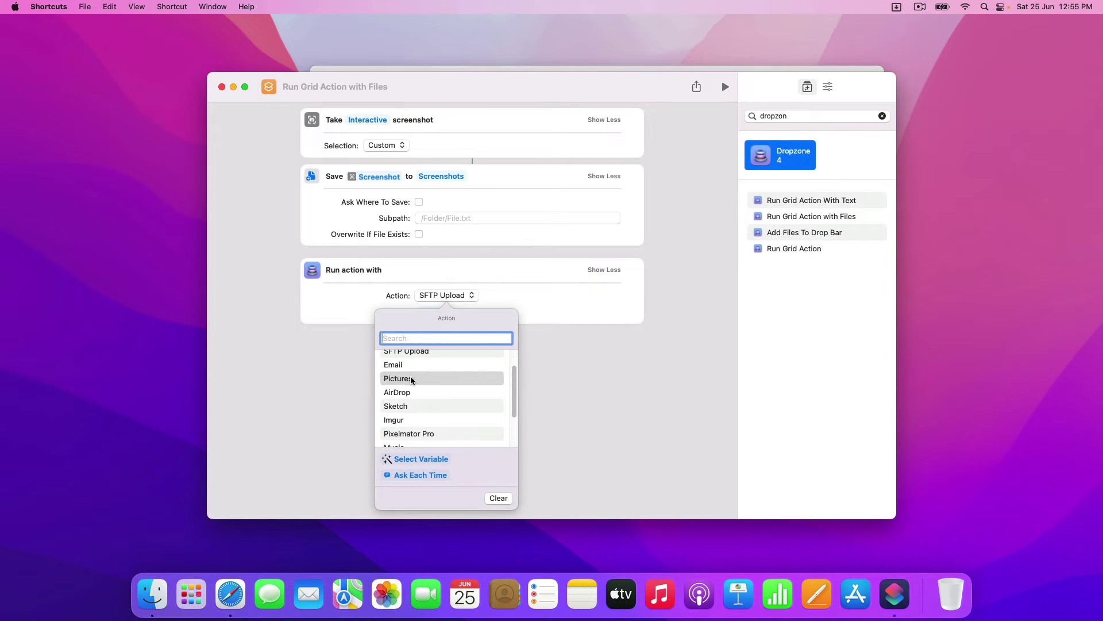
{"action": "scroll", "coordinate": [411, 379], "scroll_direction": "up", "scroll_amount": 1}
{"action": "left_click", "coordinate": [899, 5]}
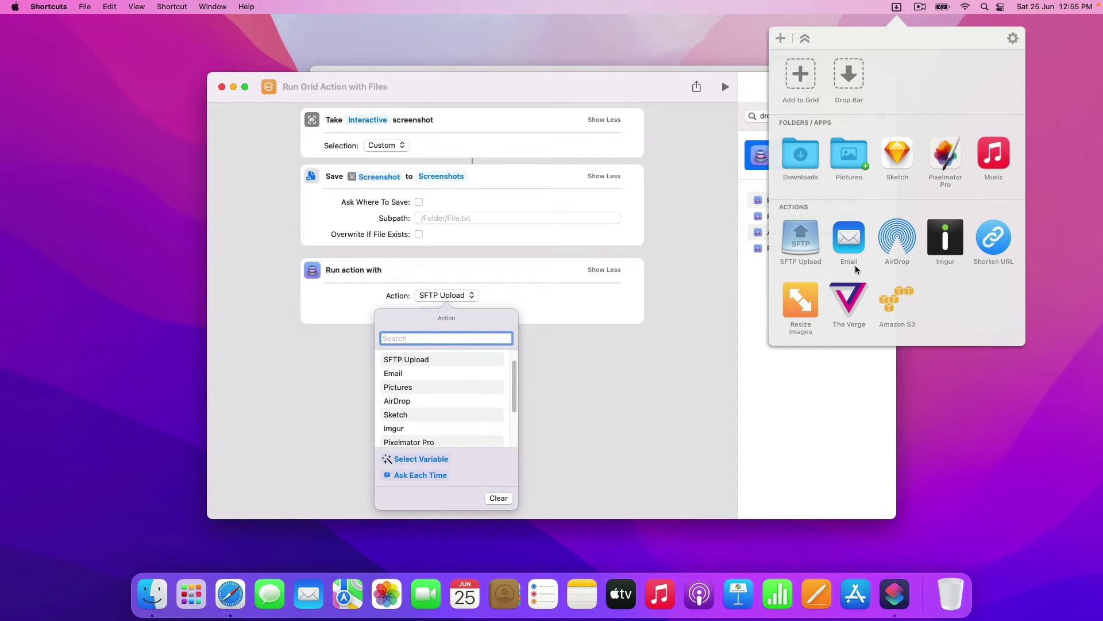
{"action": "left_click", "coordinate": [603, 381]}
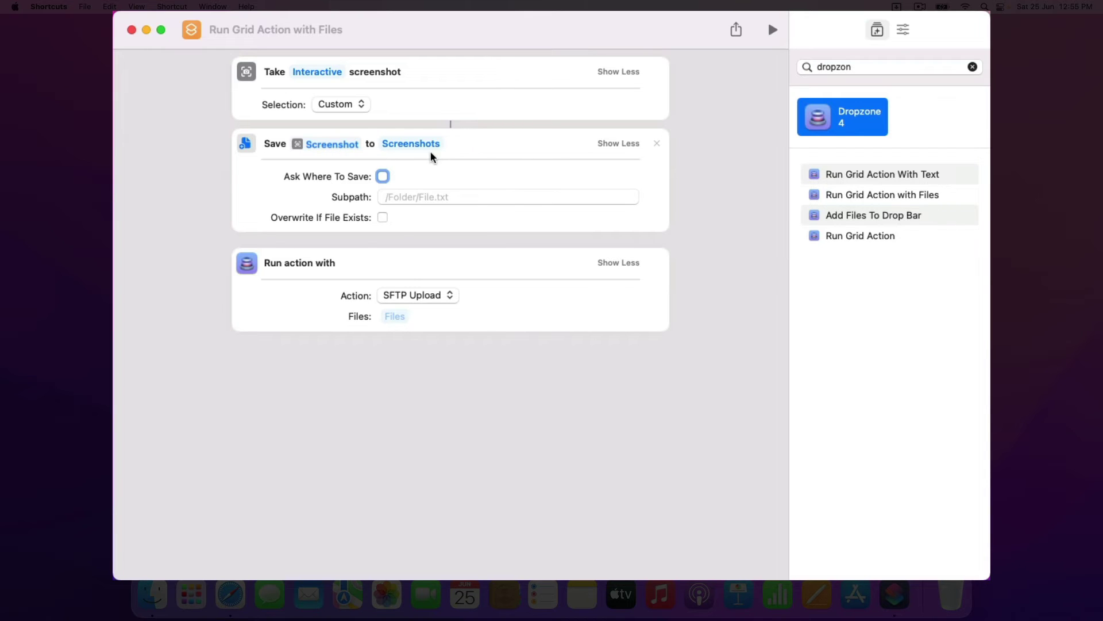
Set the Files input of the SFTP Upload grid action to the Saved File magic variable.
{"action": "left_click", "coordinate": [394, 317]}
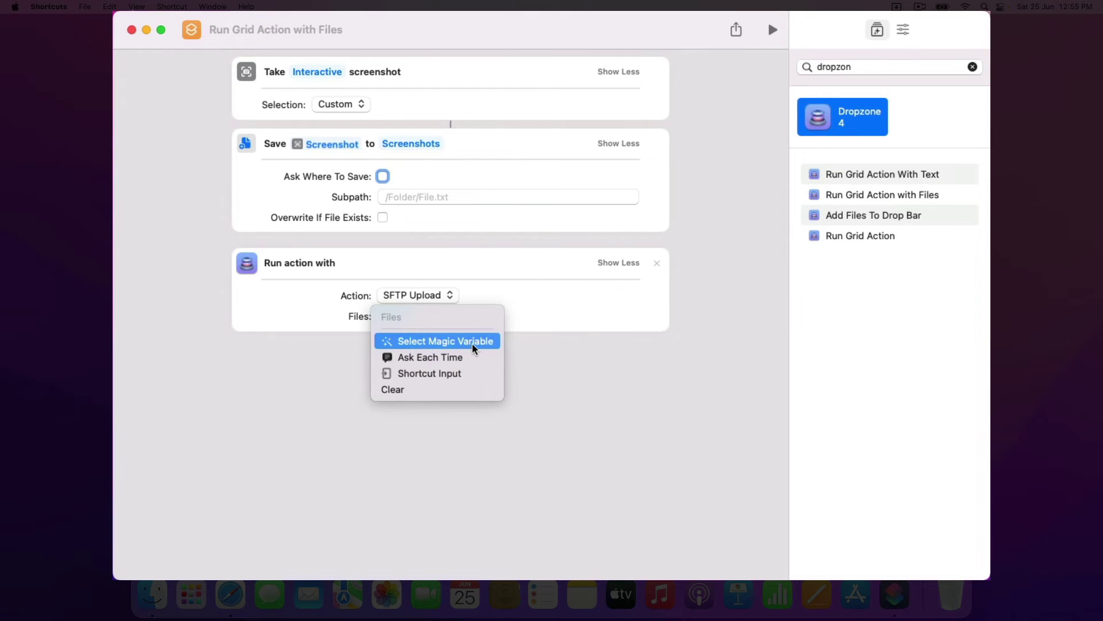
{"action": "left_click", "coordinate": [490, 345]}
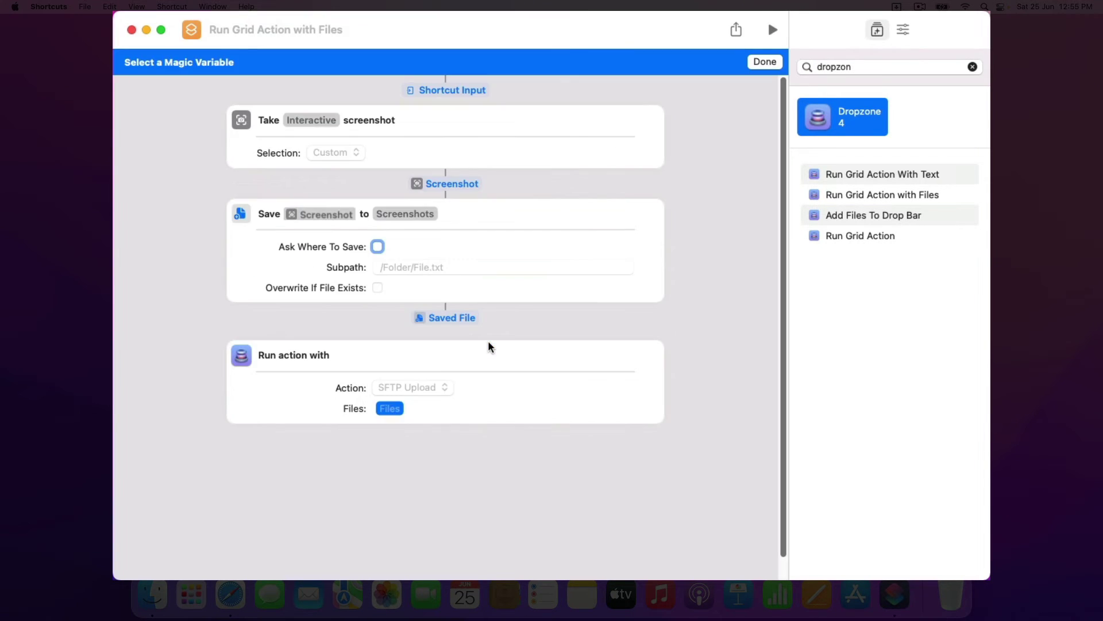
{"action": "left_click", "coordinate": [450, 319]}
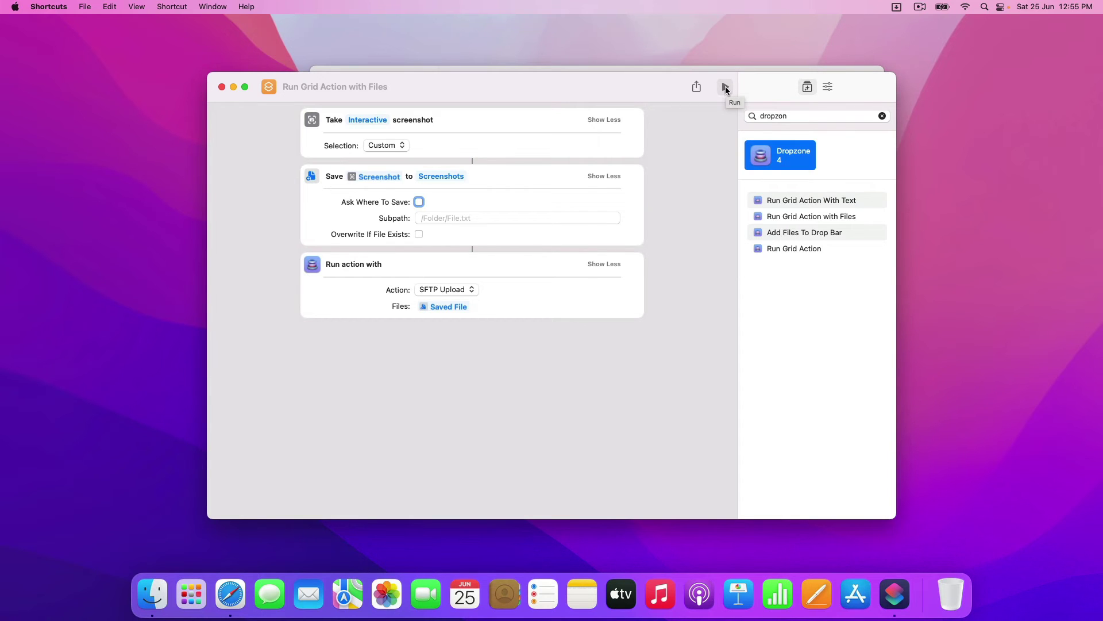
Test-run the shortcut by capturing the area around its window, and open the copied link aptonic.com/shared/Screenshot-2.png in Safari.
{"action": "left_click", "coordinate": [725, 92]}
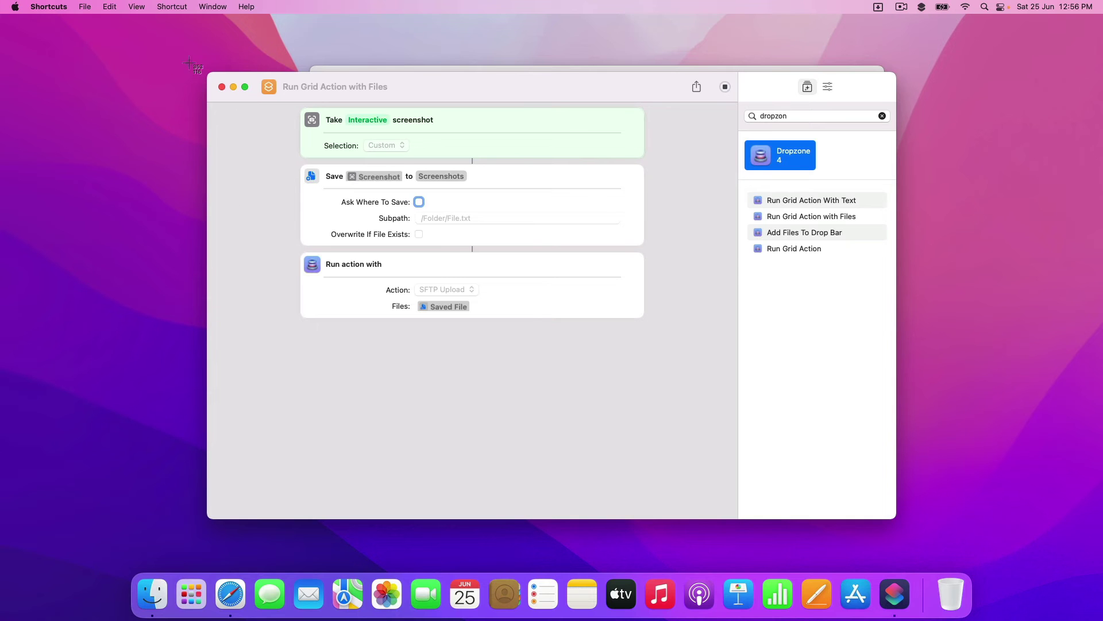
{"action": "left_click_drag", "start_coordinate": [145, 25], "coordinate": [1007, 551]}
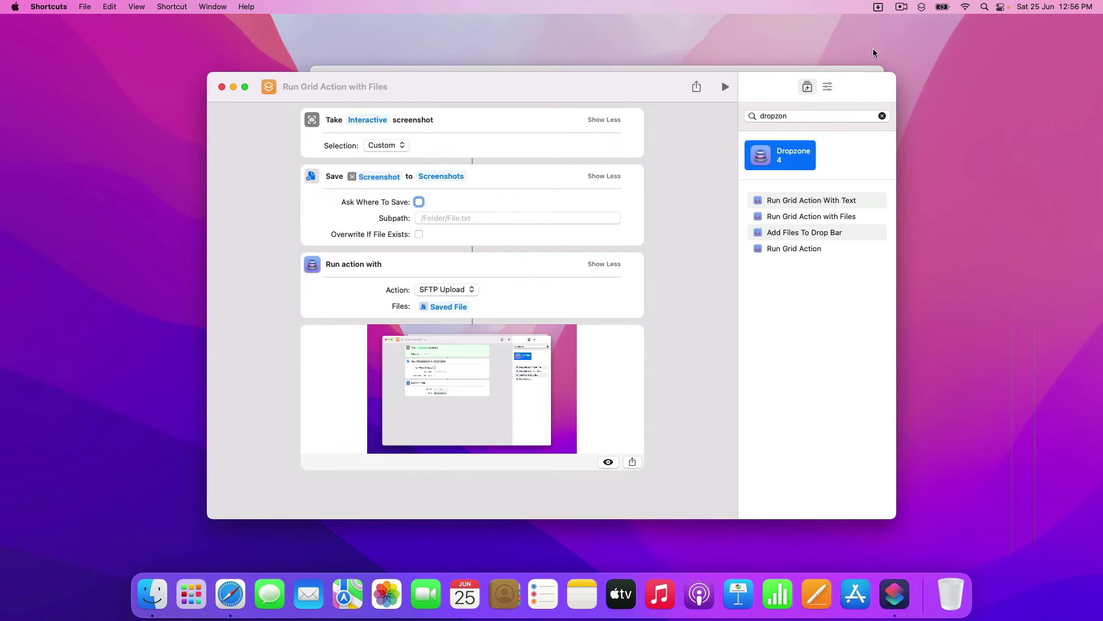
{"action": "left_click", "coordinate": [230, 595]}
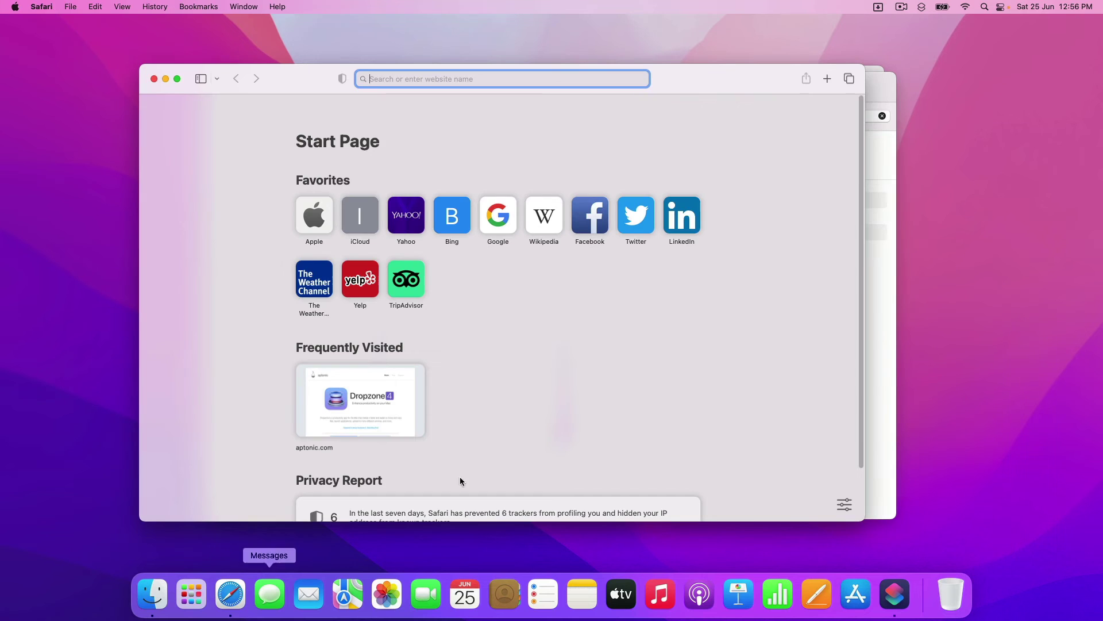
{"action": "key", "text": "super"}
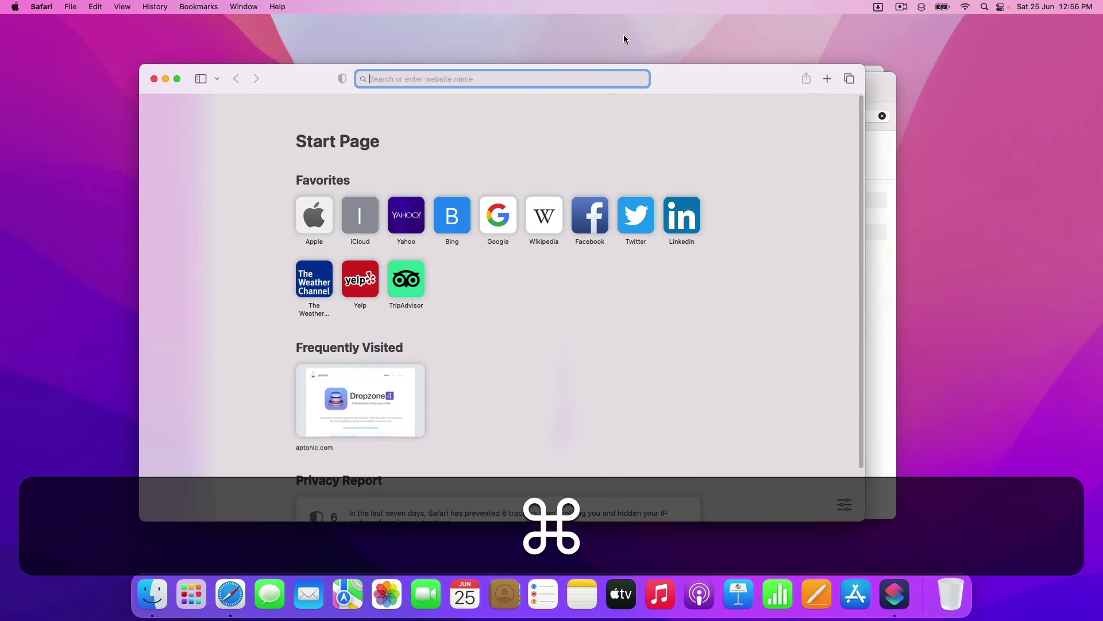
{"action": "type", "text": "aptonic.com/shared/Screenshot-2.png"}
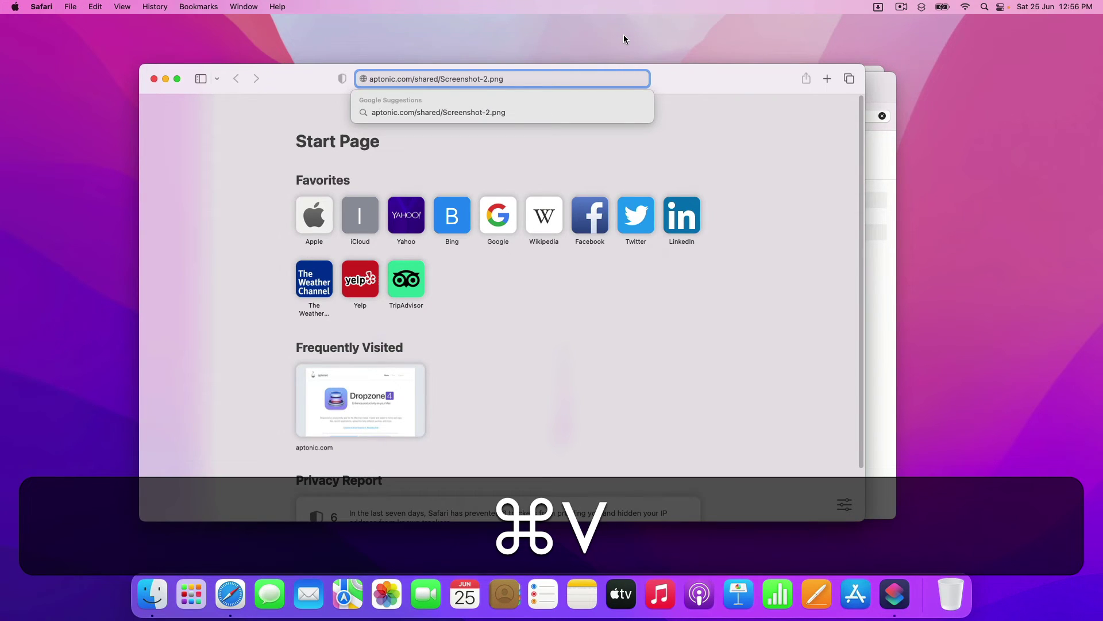
{"action": "key", "text": "Return"}
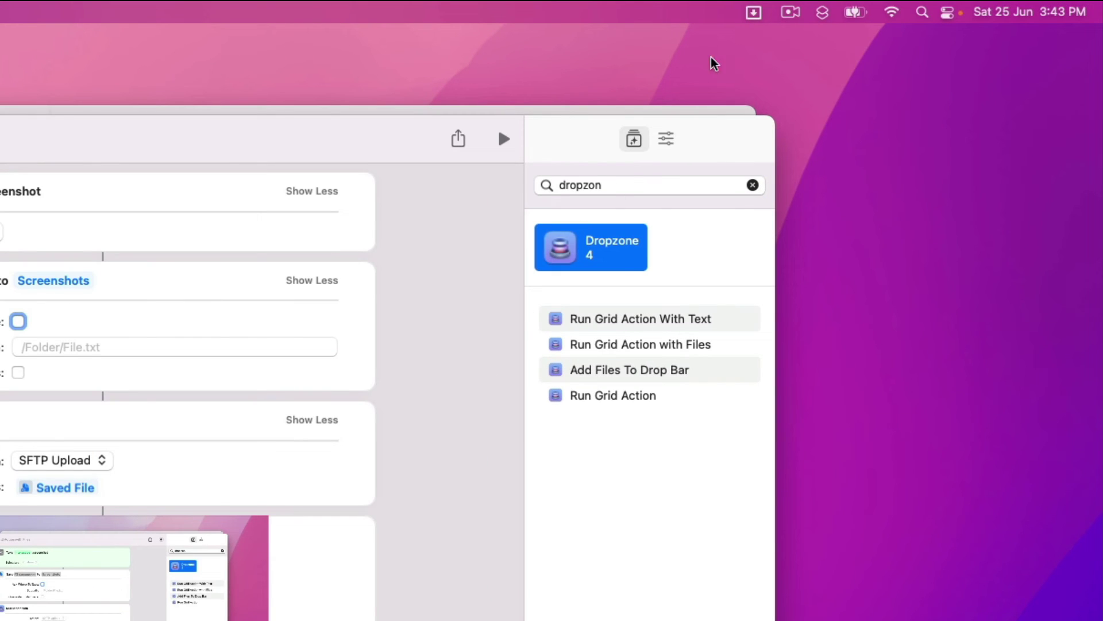
Add a Run Shortcut action to the Dropzone grid with New Shortcut as its shortcut.
{"action": "left_click", "coordinate": [758, 11]}
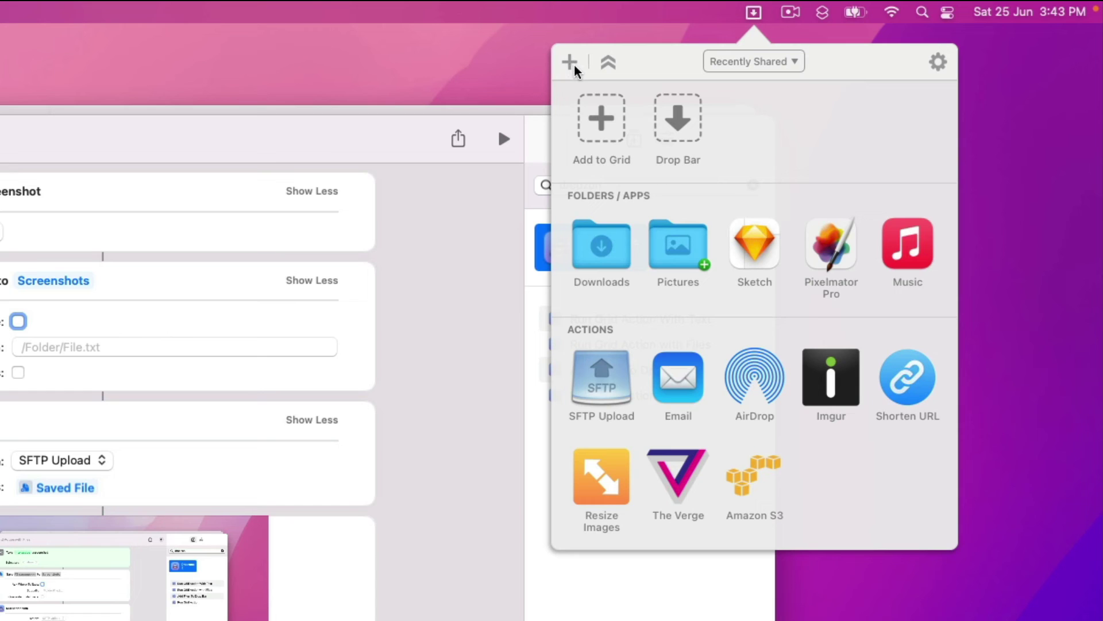
{"action": "left_click", "coordinate": [570, 60]}
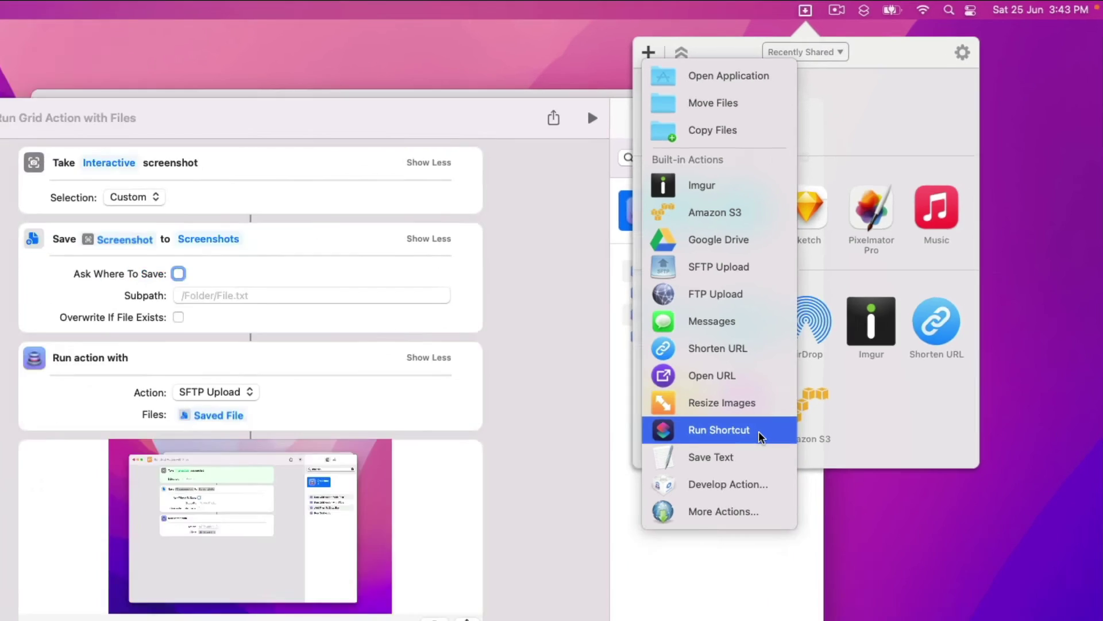
{"action": "left_click", "coordinate": [700, 508]}
{"action": "left_click", "coordinate": [358, 427]}
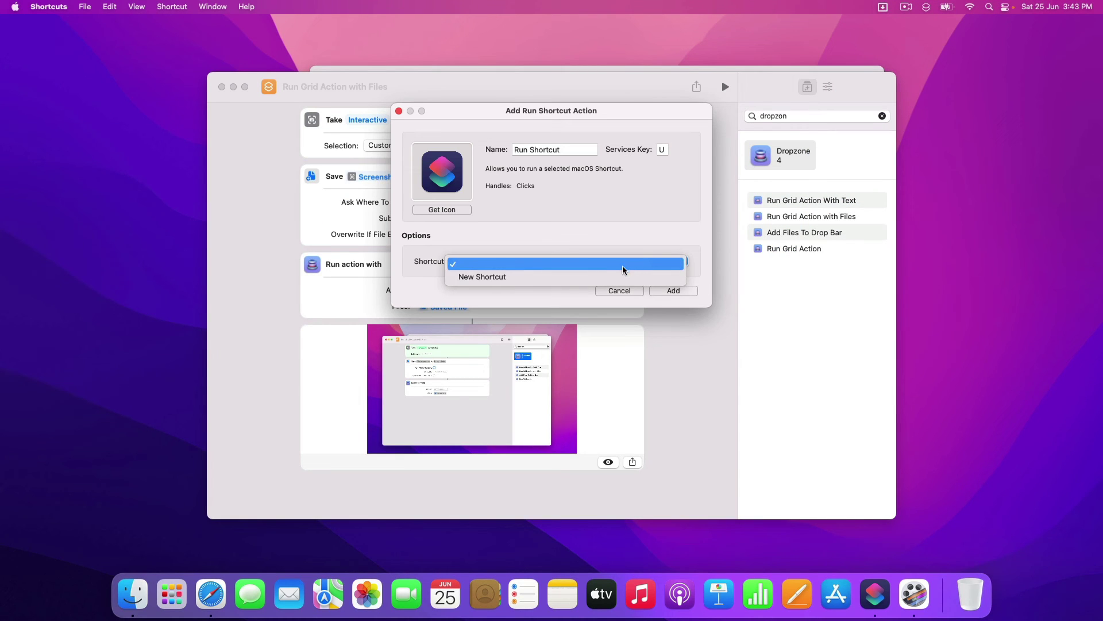
{"action": "left_click", "coordinate": [483, 277]}
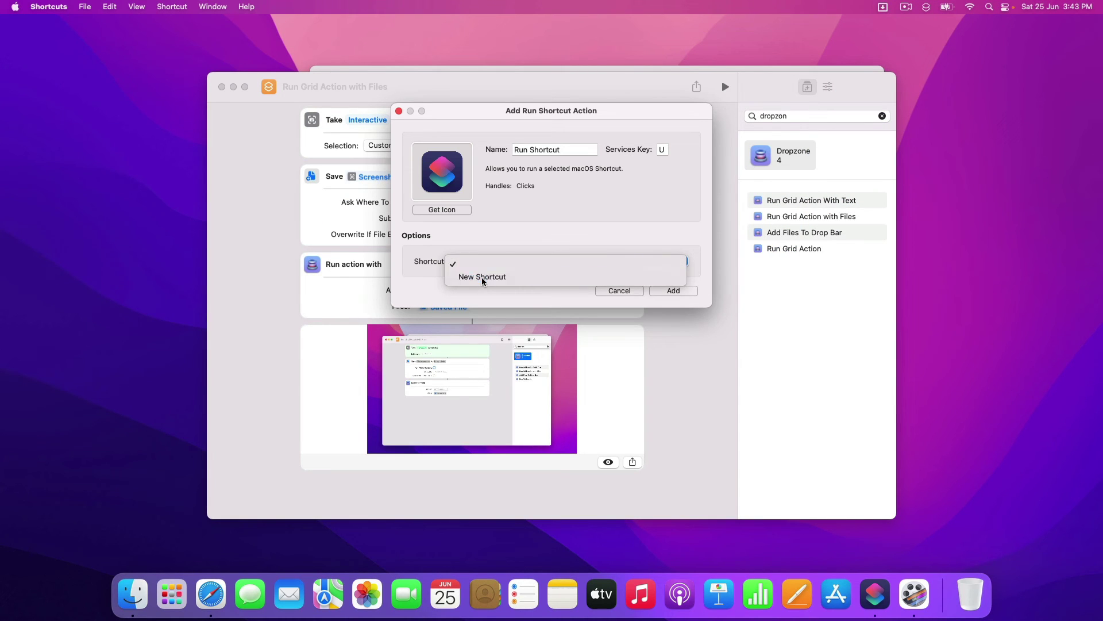
{"action": "left_click", "coordinate": [675, 291]}
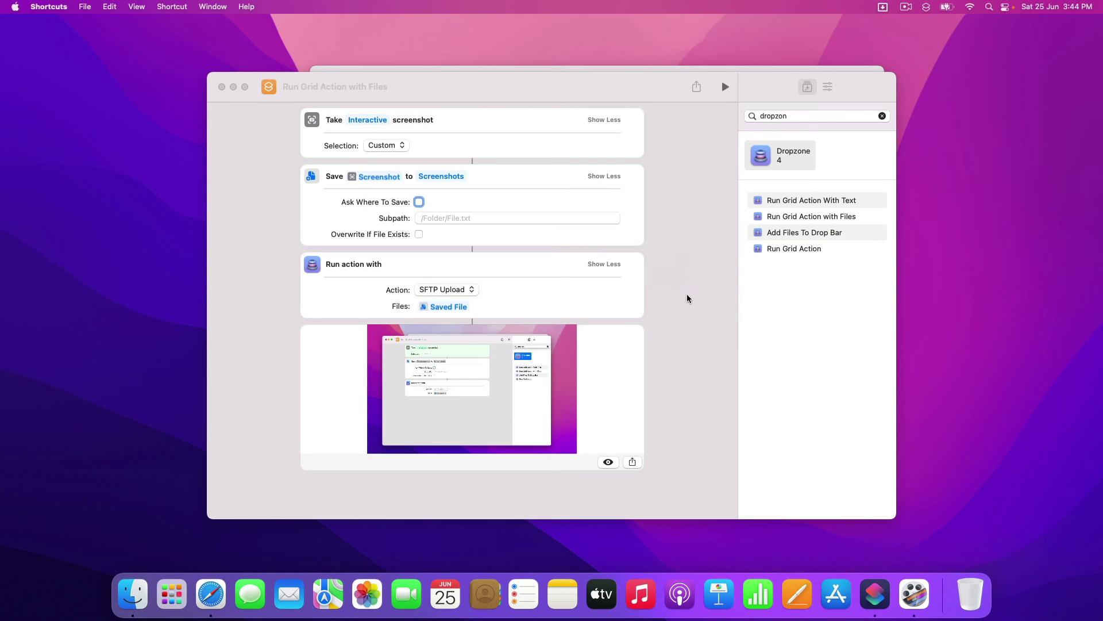
Run New Shortcut from the Dropzone grid and capture a region over the right half of the shortcut editor window.
{"action": "left_click", "coordinate": [882, 7]}
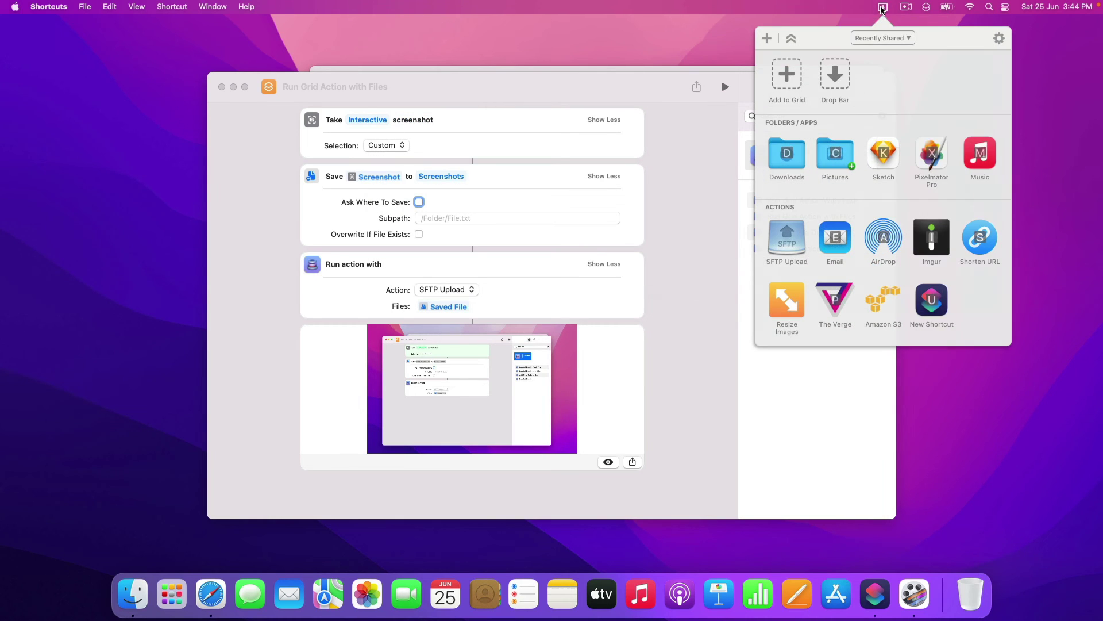
{"action": "left_click", "coordinate": [931, 300]}
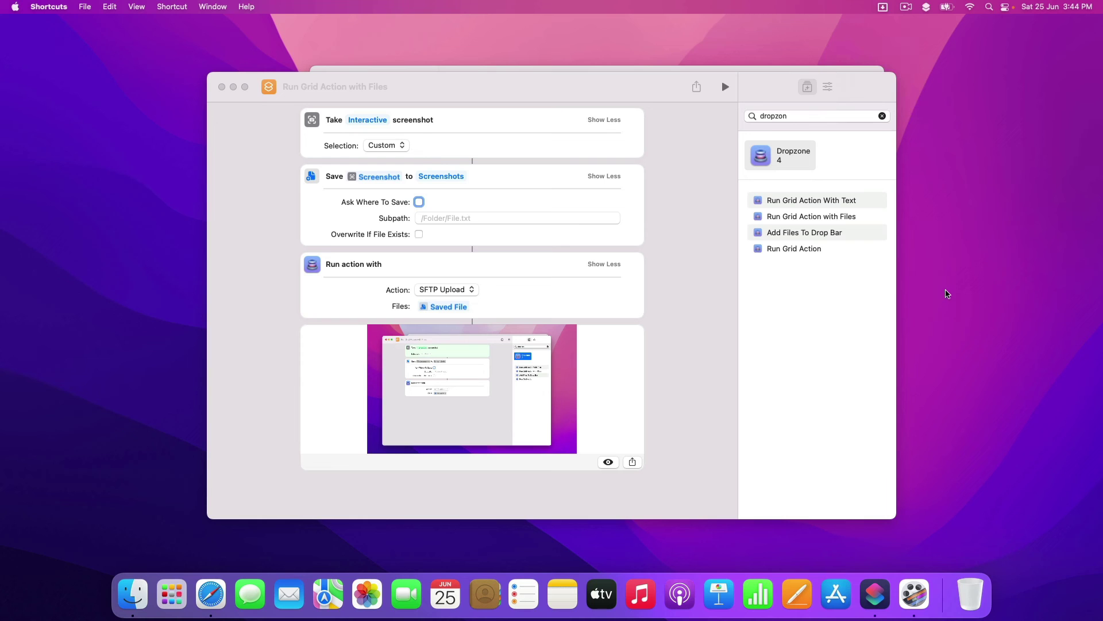
{"action": "left_click_drag", "start_coordinate": [953, 52], "coordinate": [643, 391]}
Examine the key letters shown on the items in the Dropzone grid.
{"action": "left_click", "coordinate": [883, 8]}
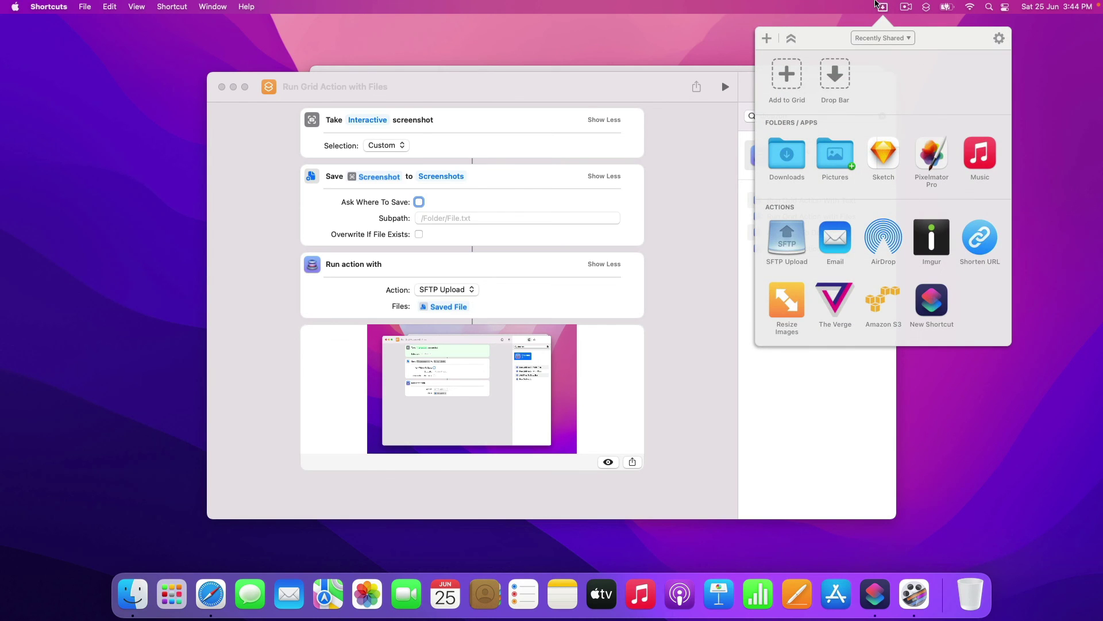
{"action": "left_click", "coordinate": [876, 3]}
{"action": "left_click", "coordinate": [877, 2]}
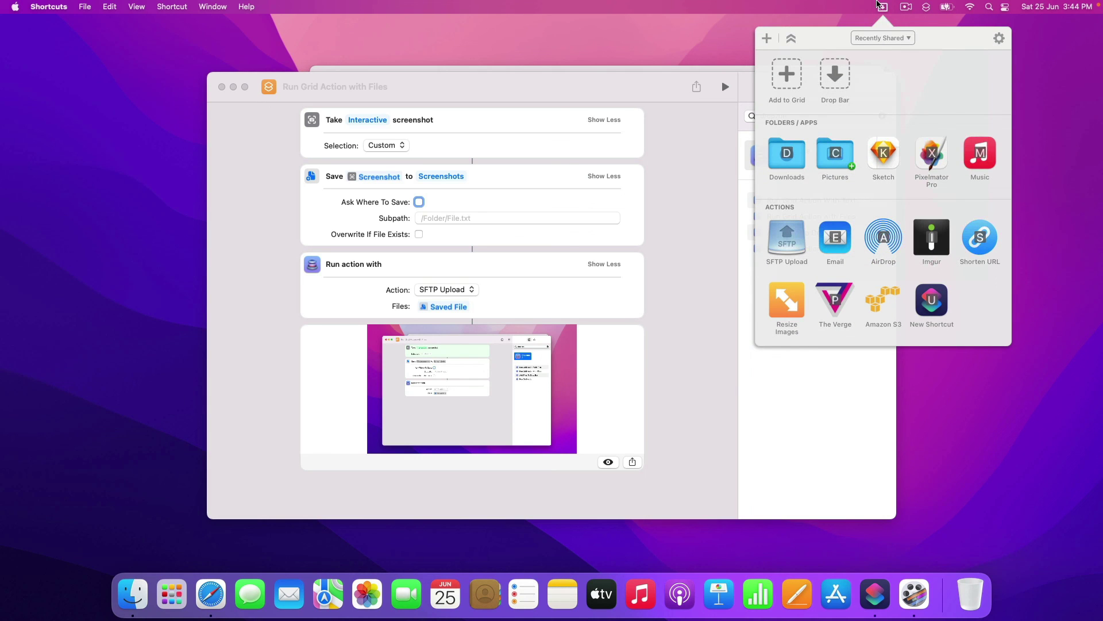
{"action": "left_click", "coordinate": [878, 4]}
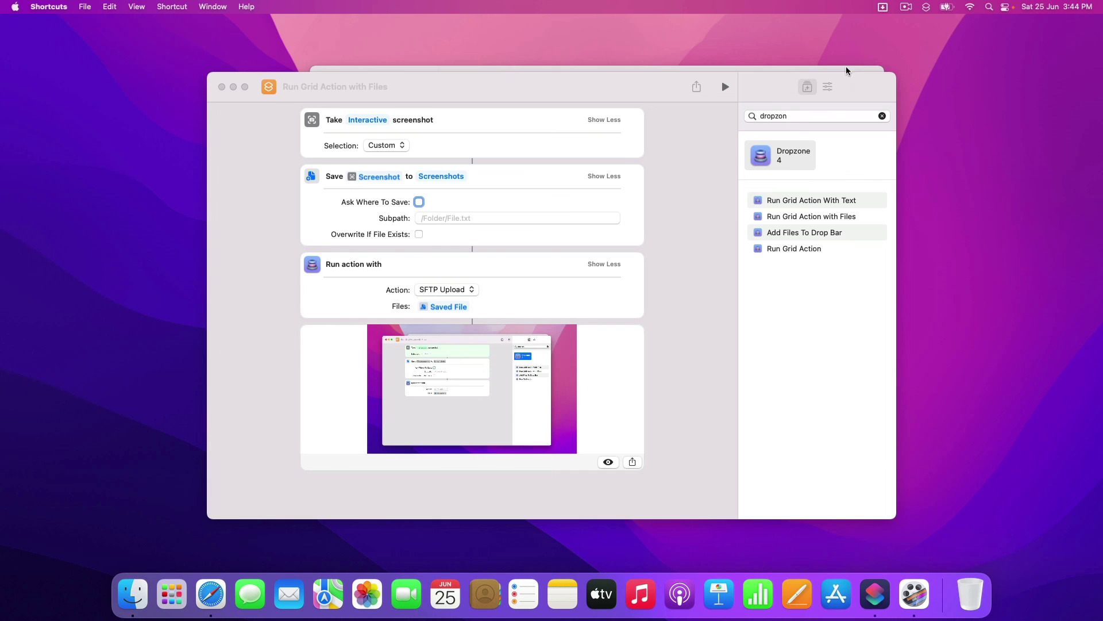
Bring up Finder's Recents window and run New Shortcut from the Dropzone grid to capture the window's file area.
{"action": "left_click_drag", "start_coordinate": [510, 94], "coordinate": [540, 90]}
{"action": "left_click", "coordinate": [133, 594]}
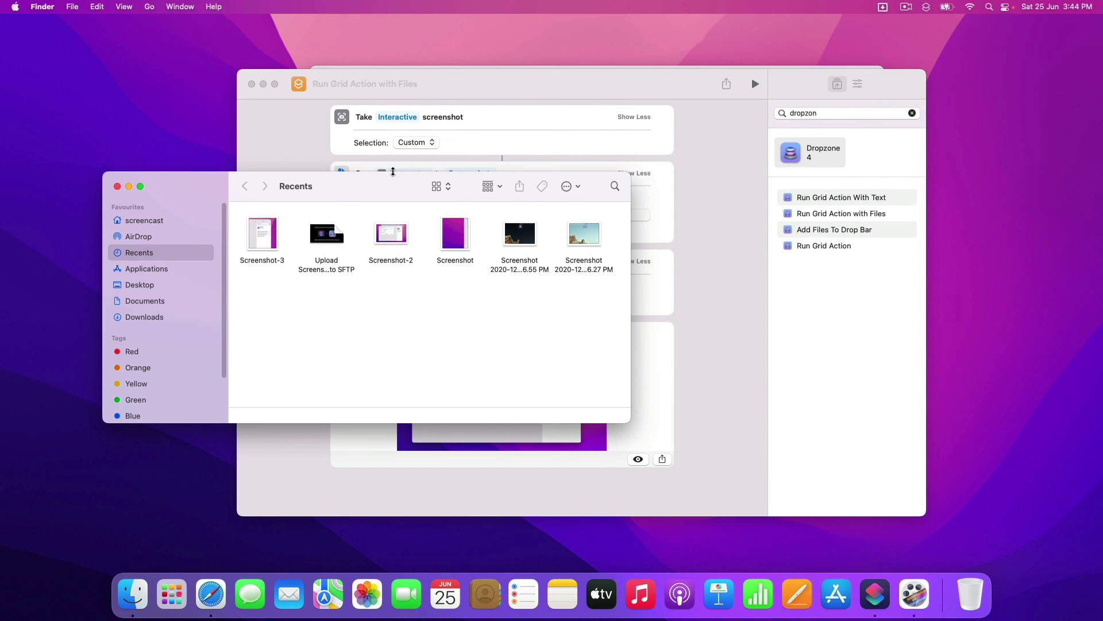
{"action": "key", "text": "F3"}
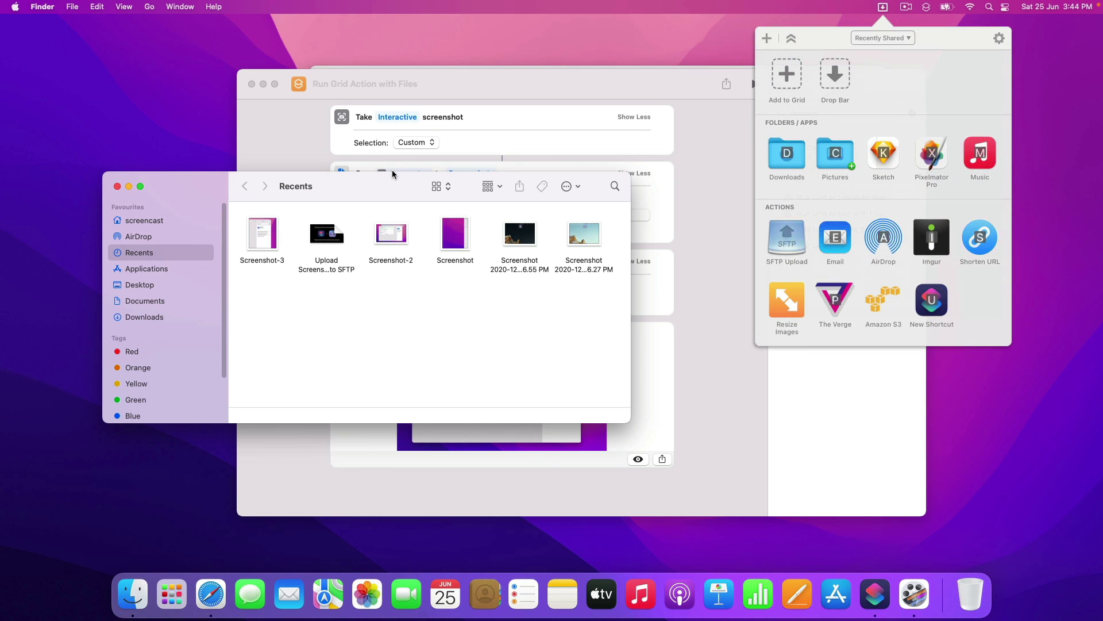
{"action": "key", "text": "u"}
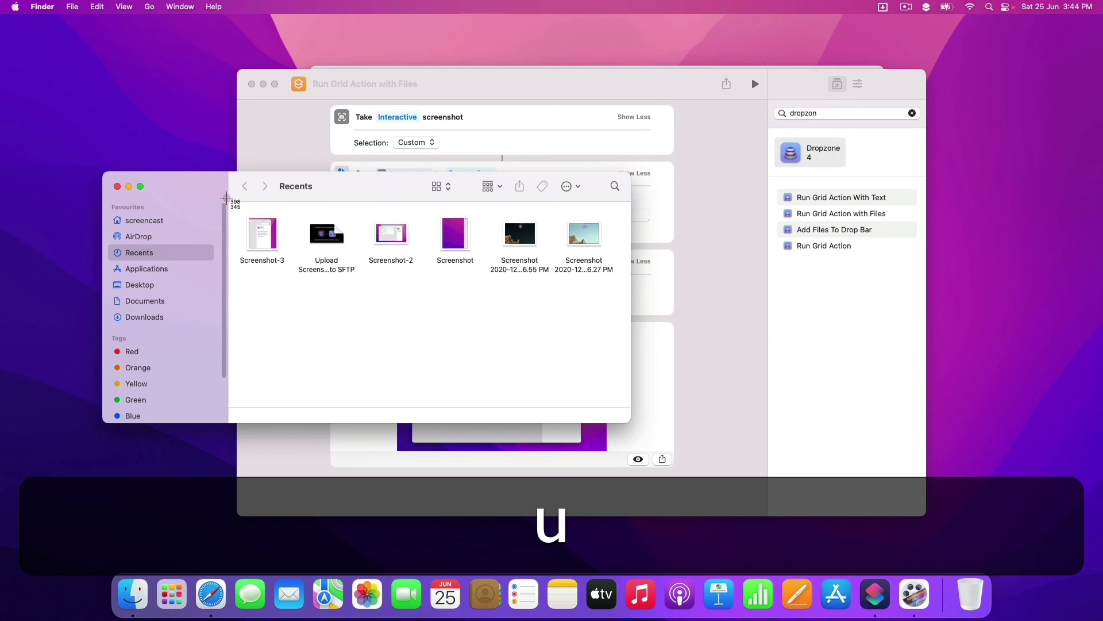
{"action": "left_click_drag", "start_coordinate": [221, 176], "coordinate": [658, 428]}
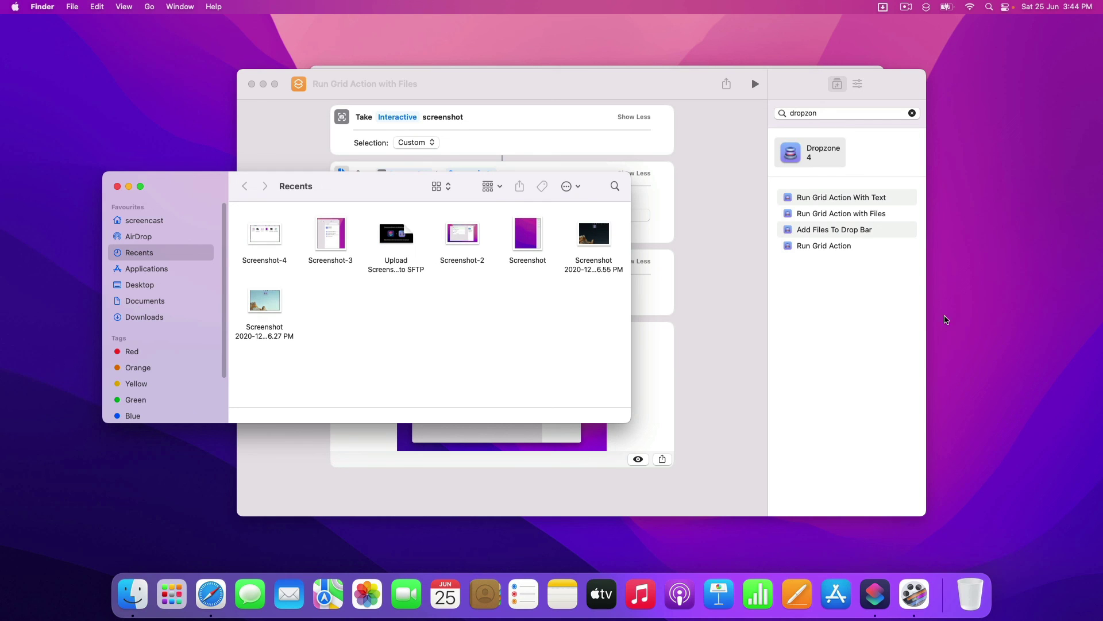
Switch to Safari and open the copied upload link aptonic.com/shared/Screenshot-4.png.
{"action": "left_click", "coordinate": [211, 593]}
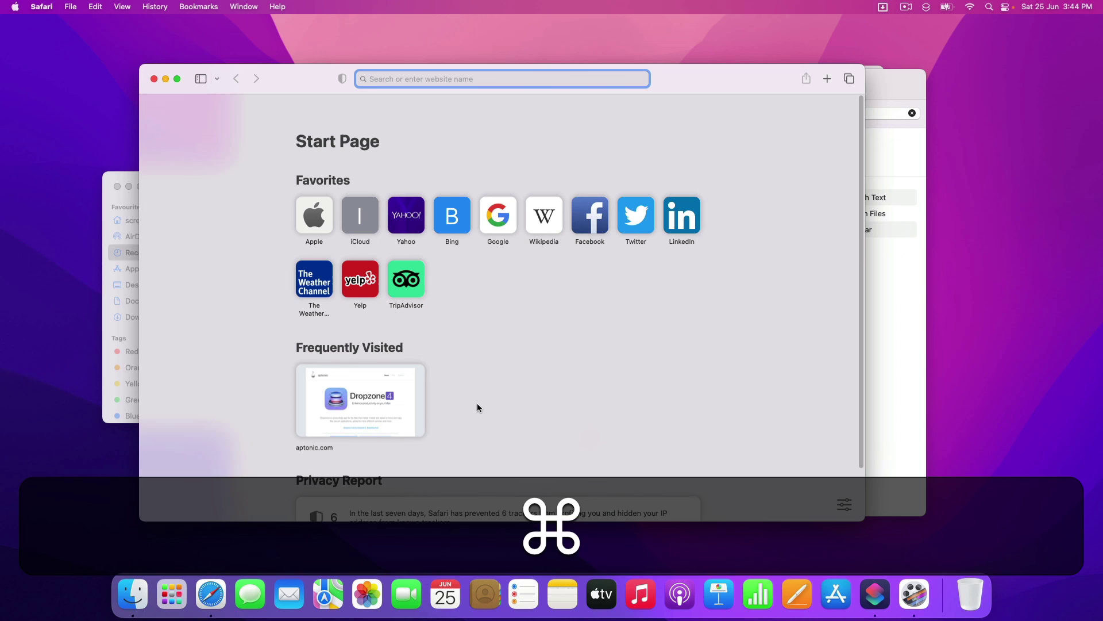
{"action": "type", "text": "aptonic.com/shared/Screenshot-4.png"}
{"action": "key", "text": "Return"}
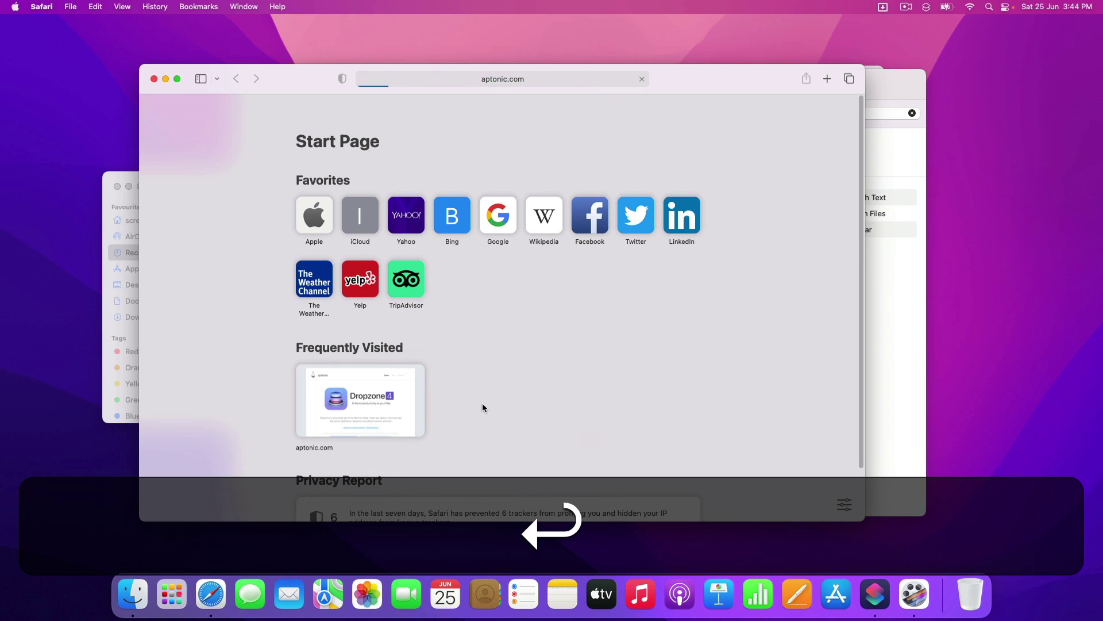